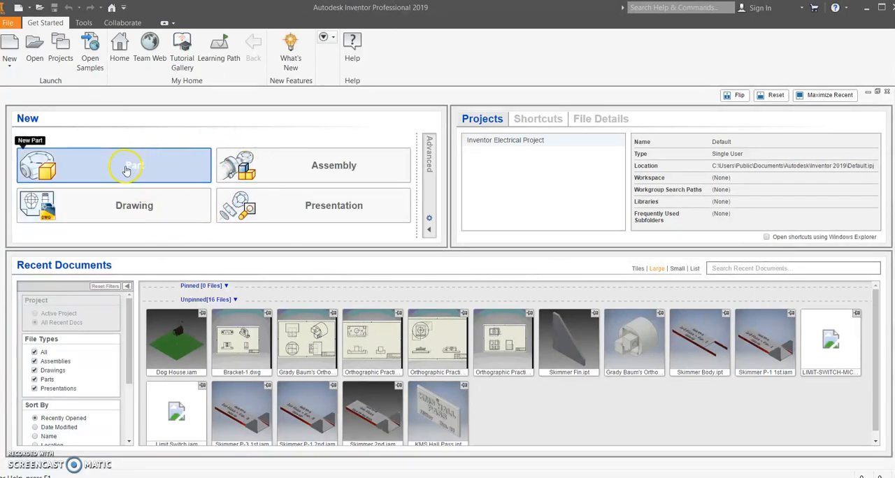
Create a new part and start a 2D sketch on the XY plane.
click(134, 169)
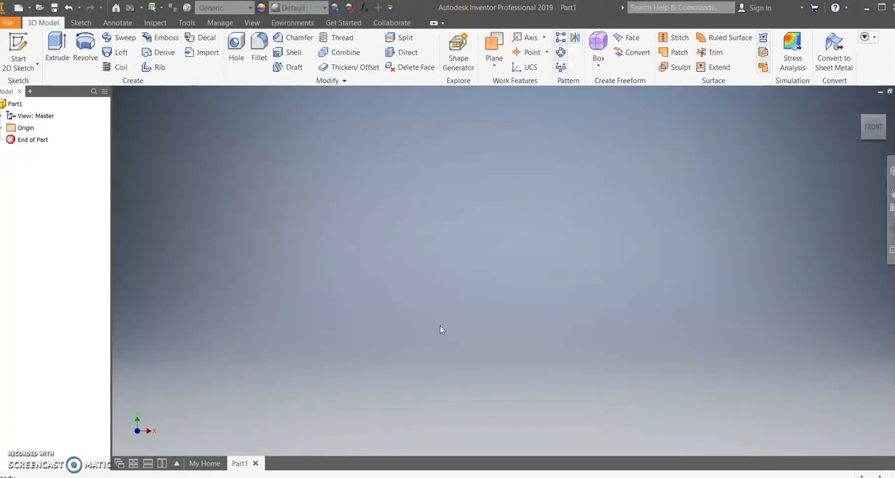
click(18, 55)
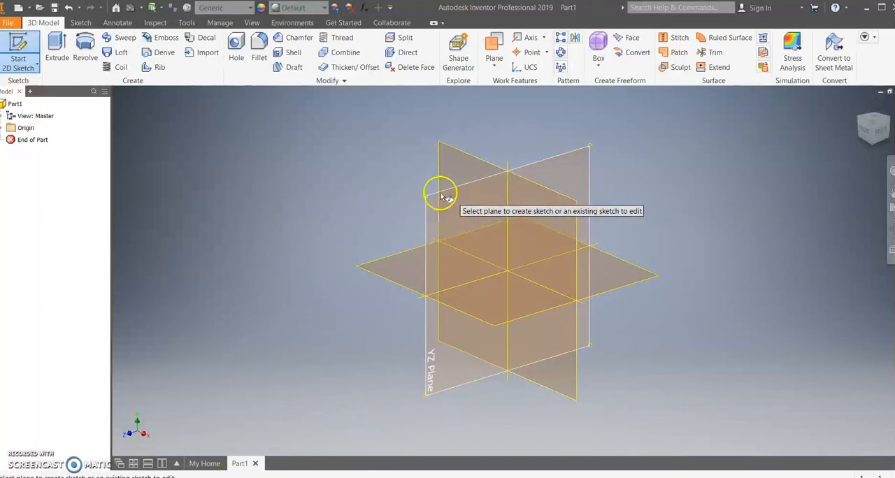
click(455, 154)
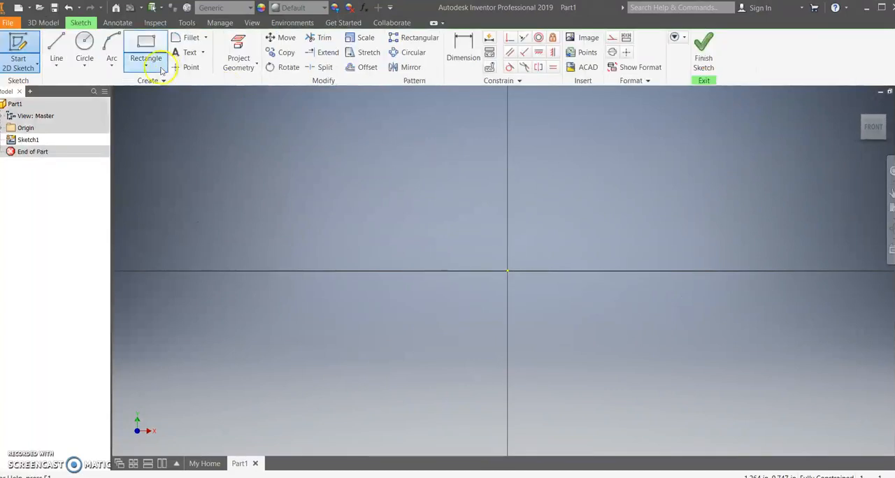
Sketch a two-point center rectangle at the origin, 48 in wide and 60 in high.
click(148, 48)
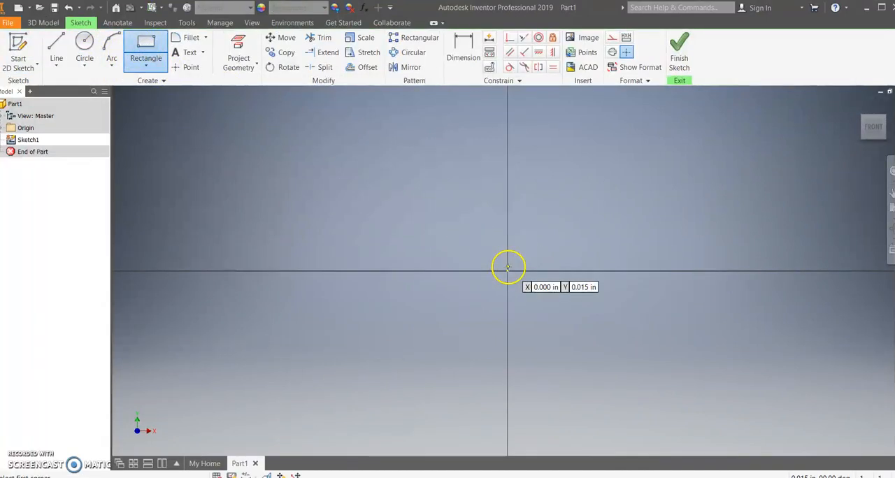
click(145, 65)
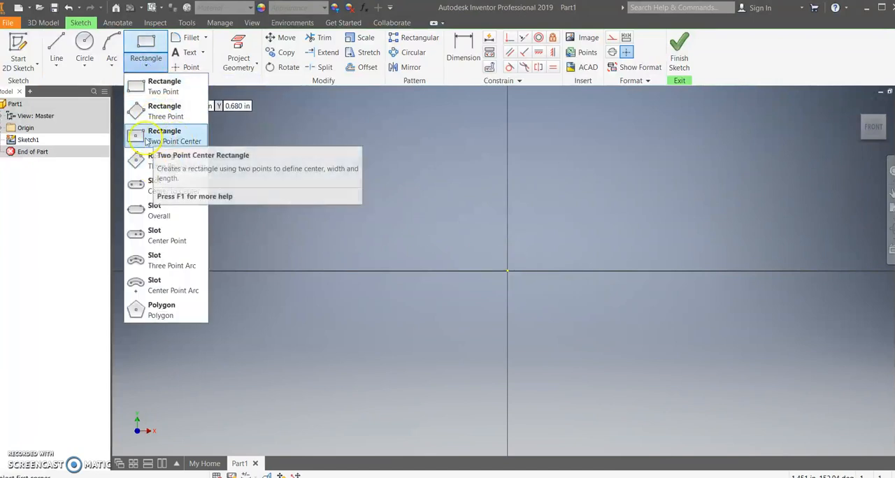
click(148, 138)
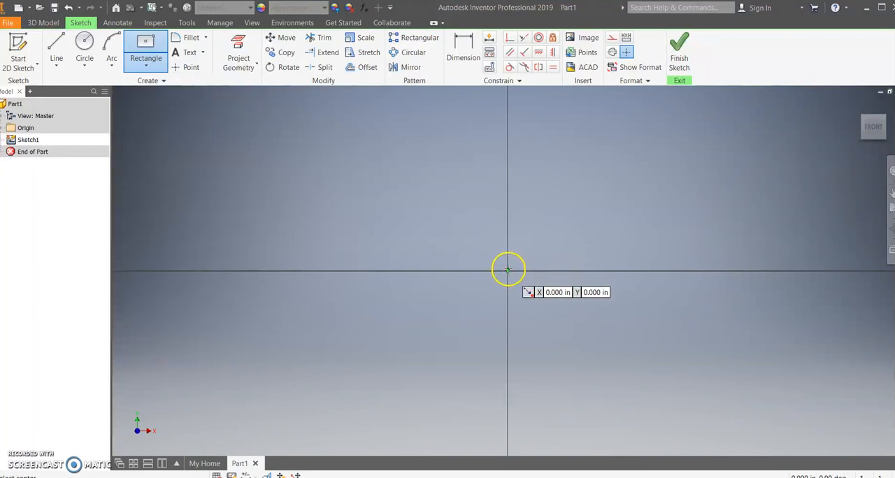
click(507, 271)
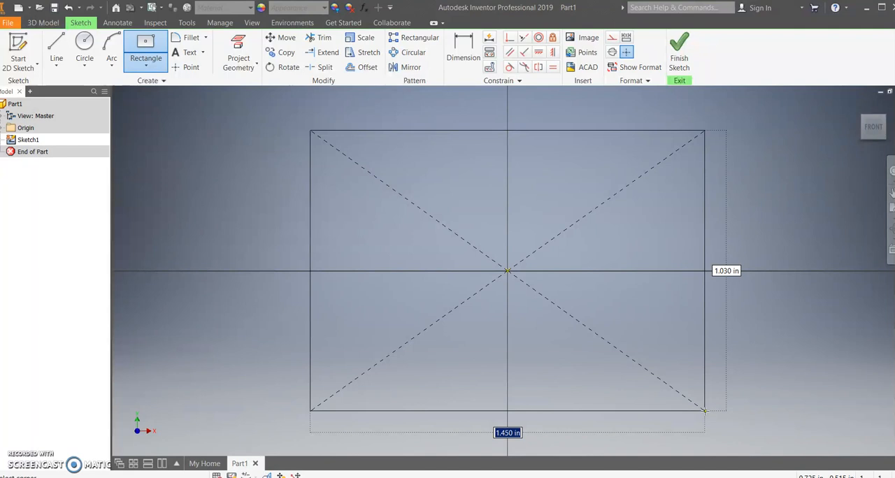
text(48)
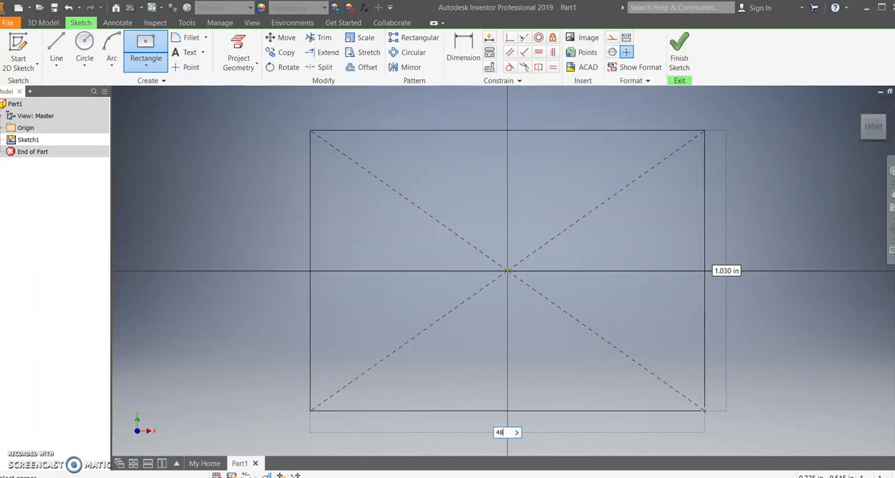
key(Tab)
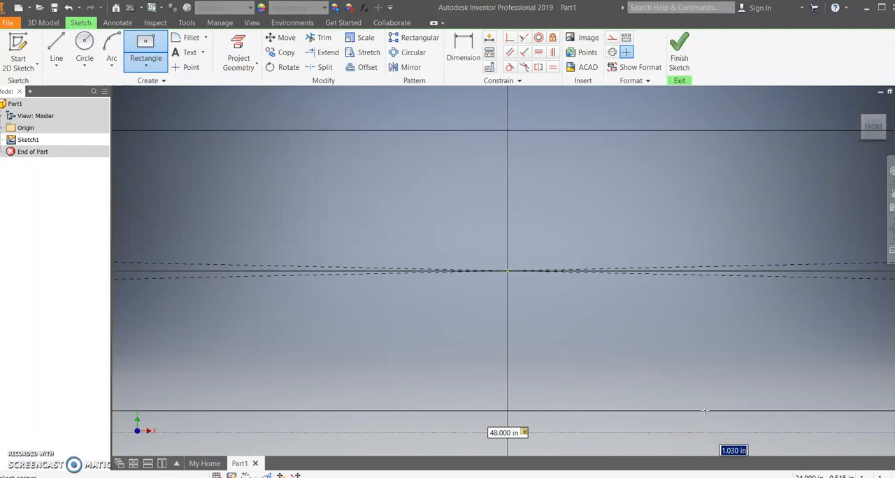
scroll(704, 411, down, 15)
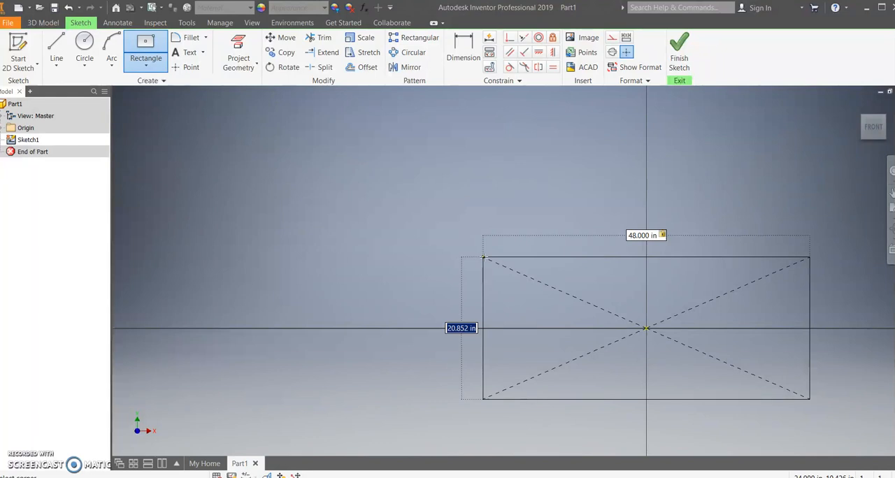
text(60)
key(Return)
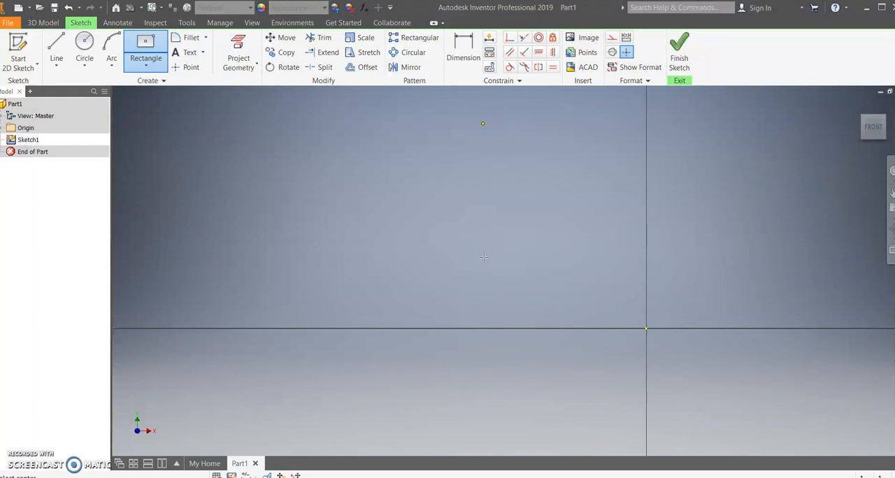
Finish the sketch, extrude the rectangle 60 in into a solid block, and return to the home view.
click(679, 46)
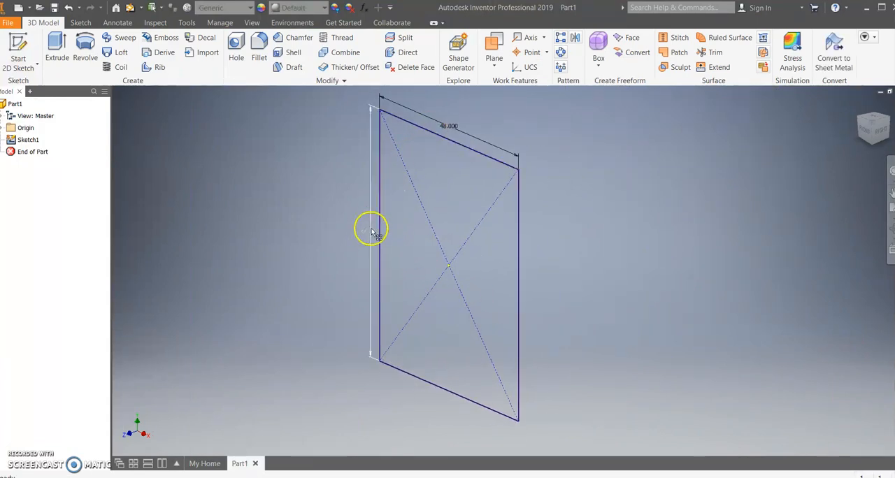
click(66, 44)
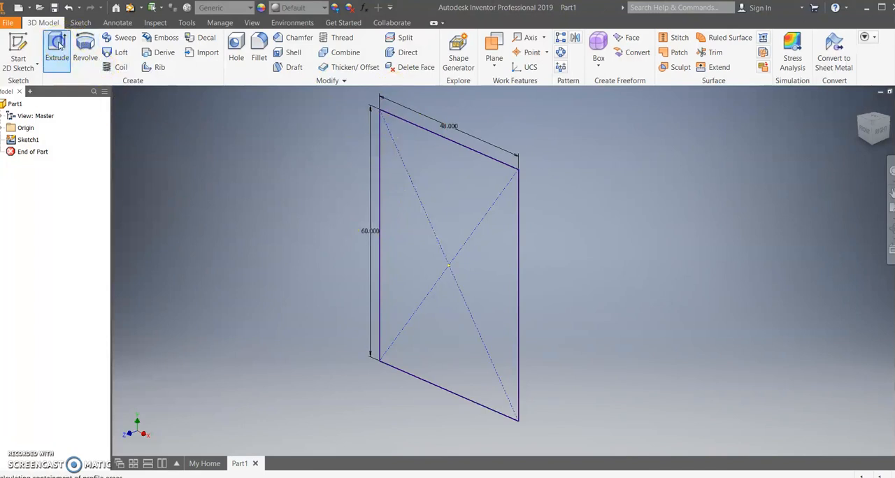
click(429, 252)
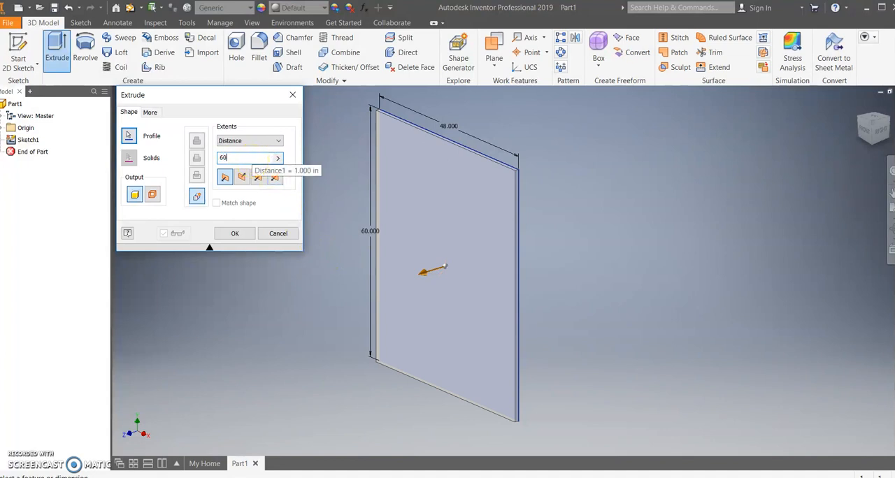
text(60)
key(Return)
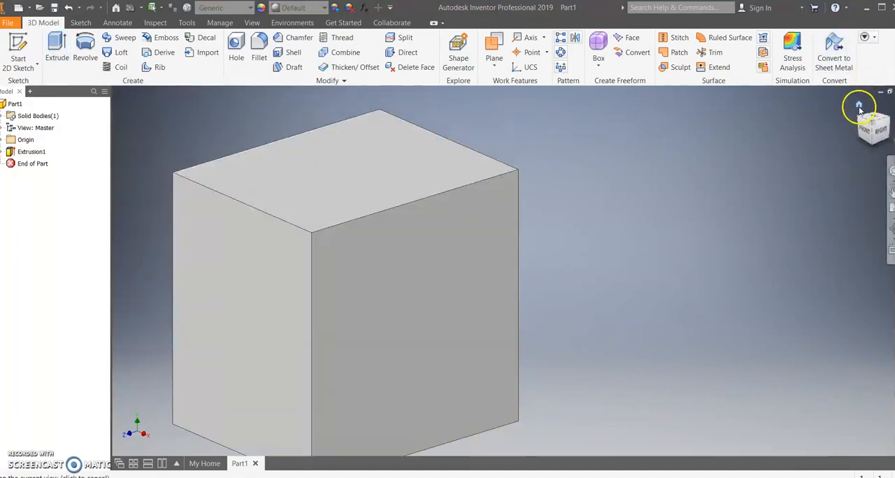
click(859, 107)
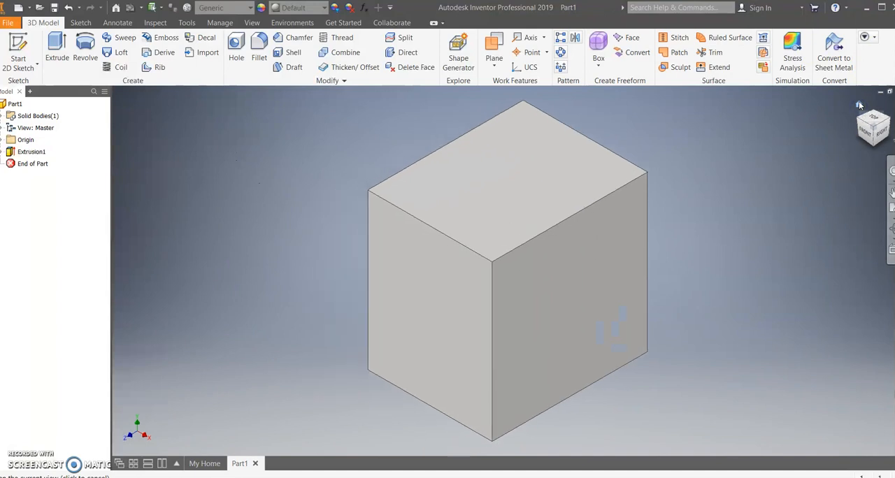
Edit the block's base sketch to set the rectangle's height to 40 in, and finish the sketch.
click(417, 309)
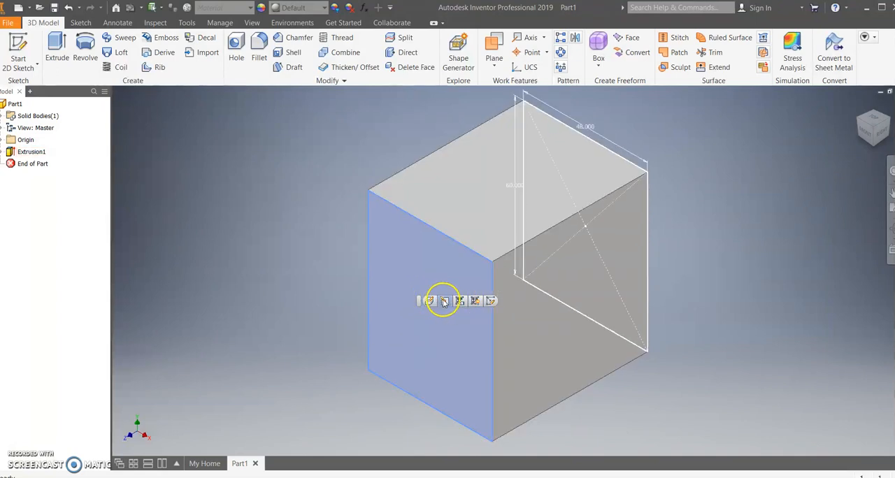
click(445, 300)
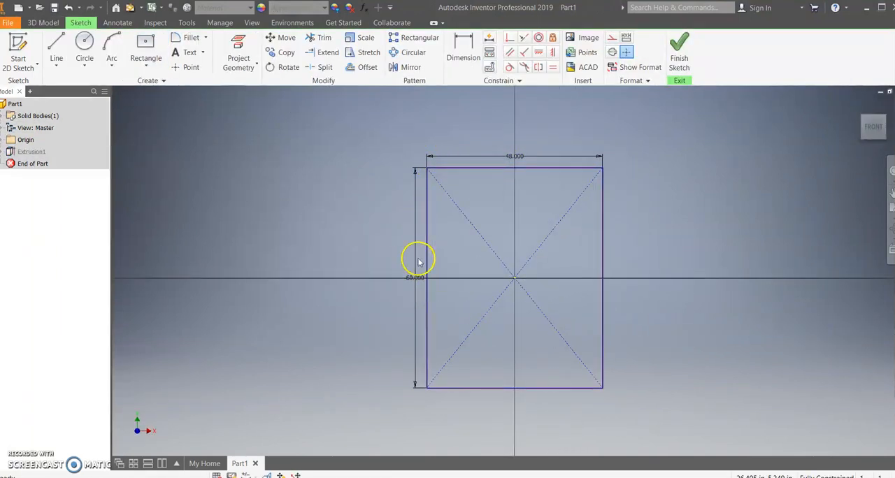
click(465, 60)
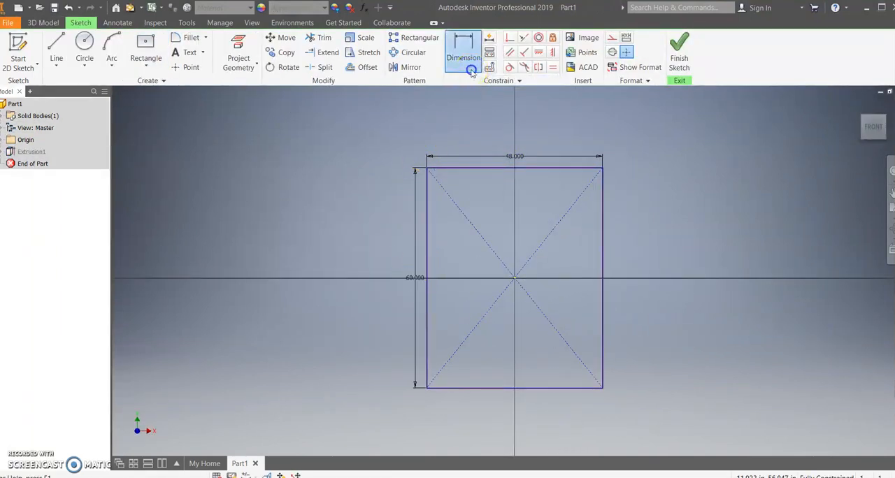
click(414, 279)
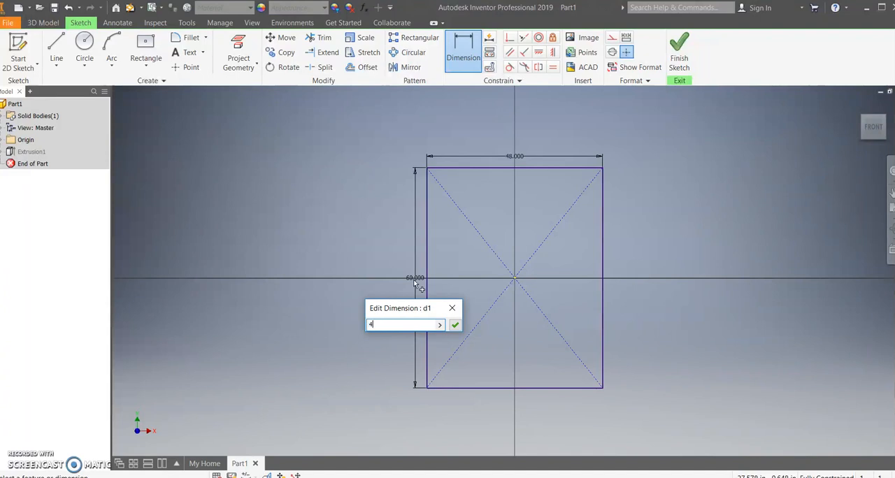
text(40)
key(Return)
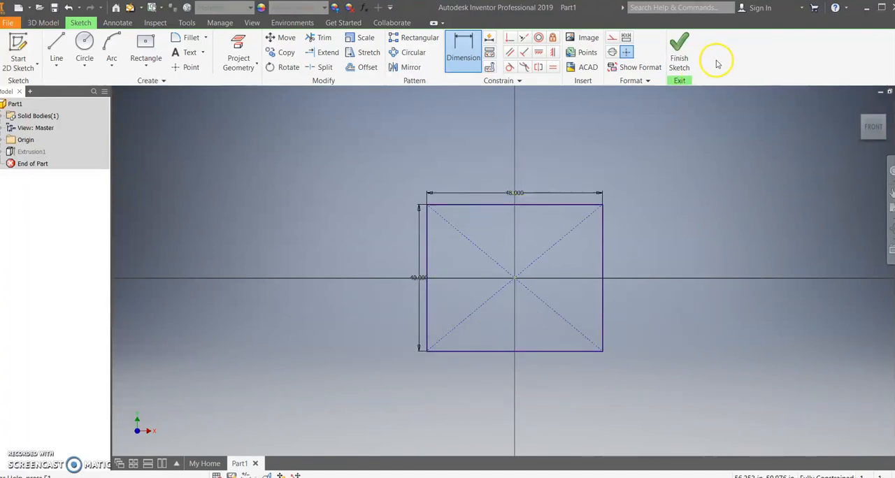
click(688, 55)
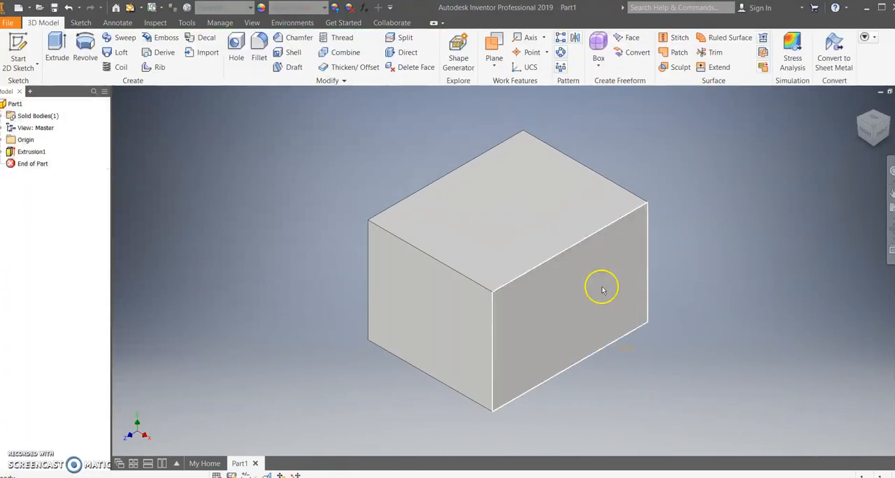
Shell the block with a 1 in wall thickness, removing its top face.
scroll(702, 191, down, 2)
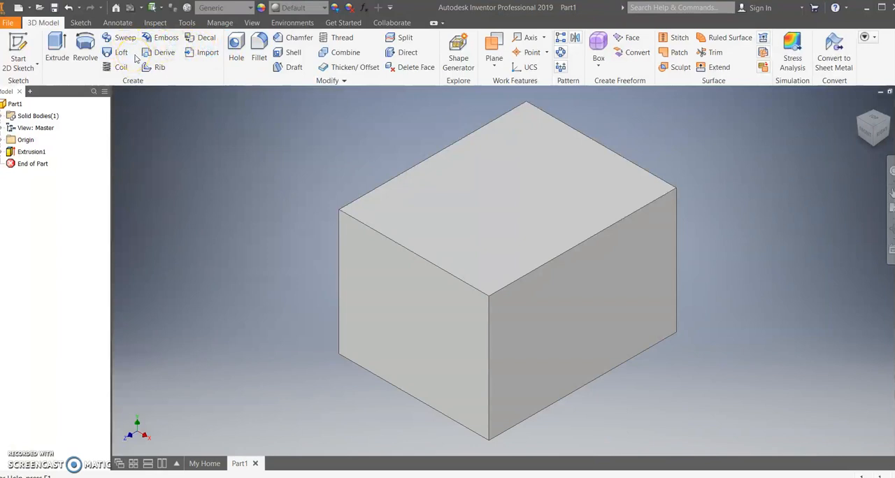
click(294, 53)
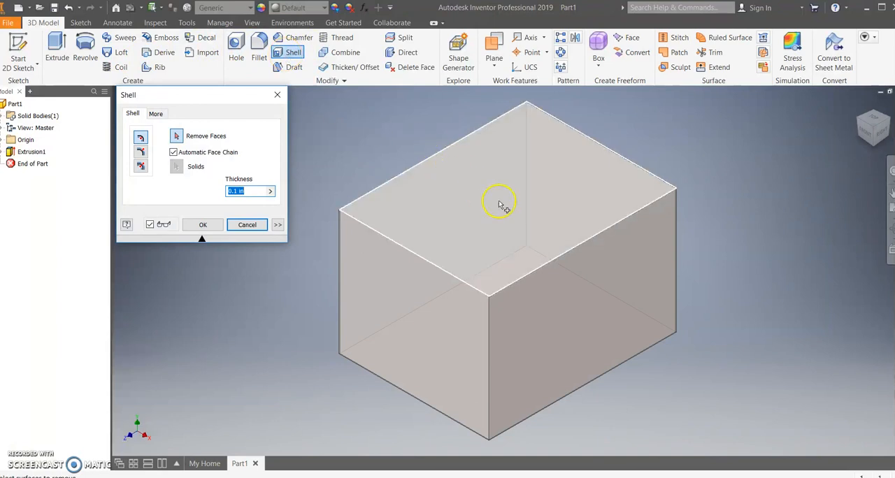
click(501, 205)
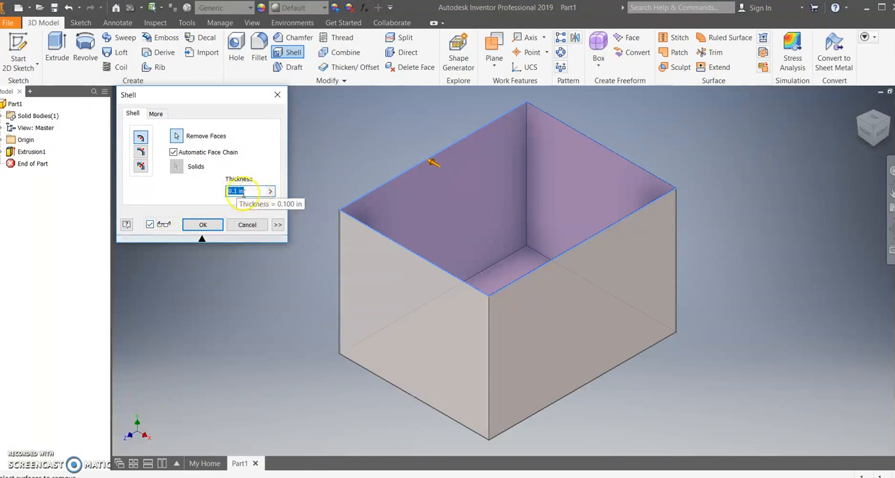
text(.5)
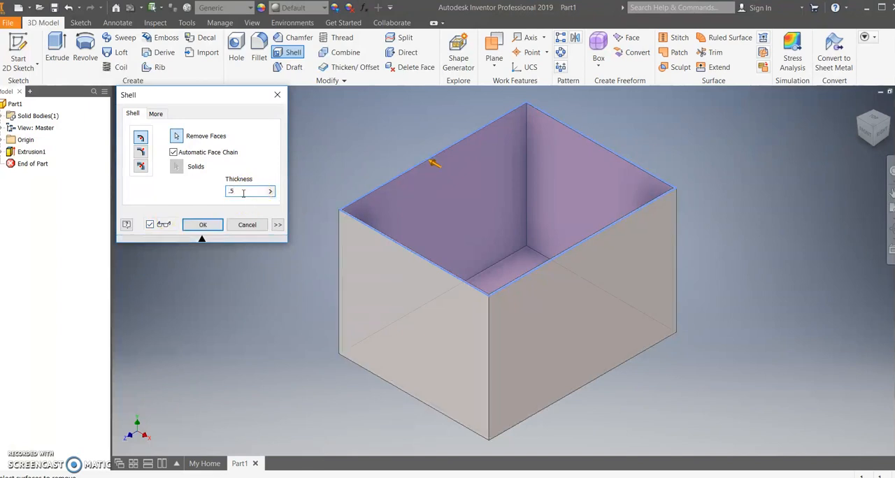
key(BackSpace)
key(BackSpace)
text(1)
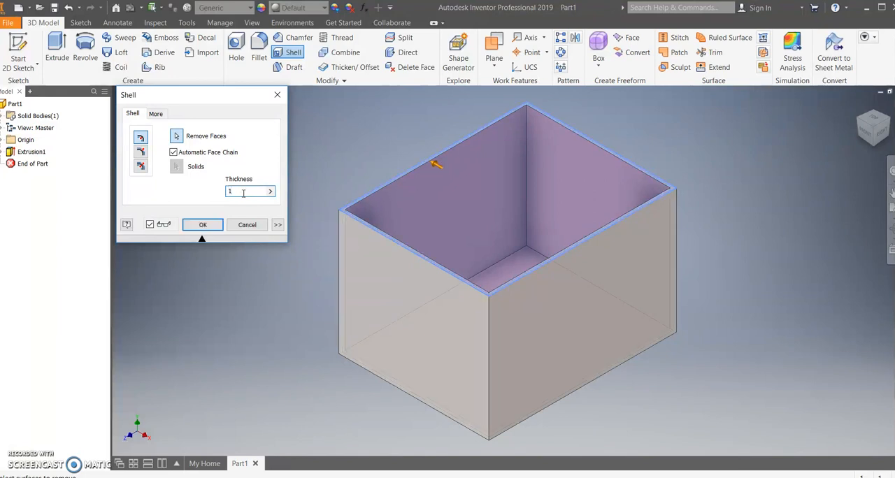
key(Return)
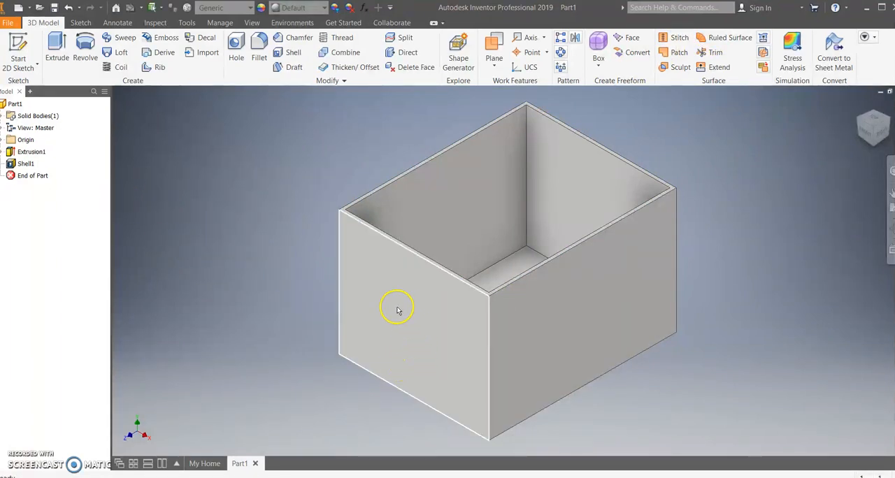
Start a sketch on the box's front face and draw a two-point rectangle about 27.7 by 18.1 in on its bottom edge.
click(409, 344)
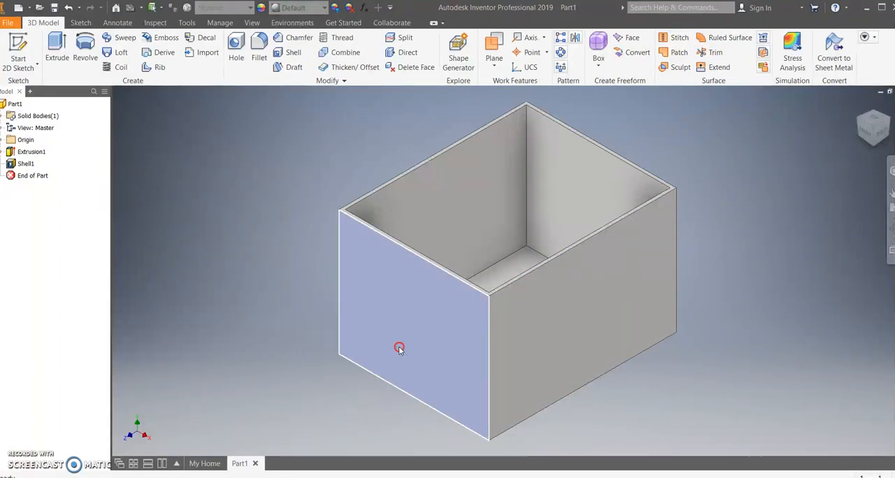
click(400, 370)
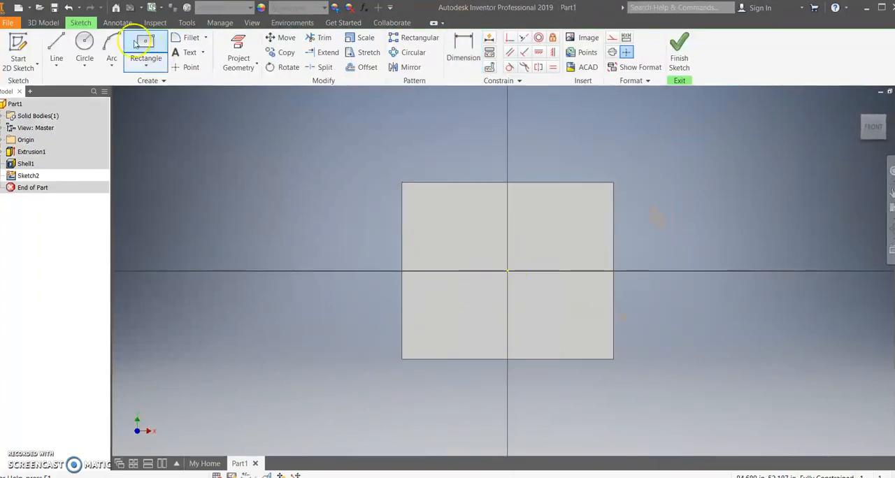
click(146, 67)
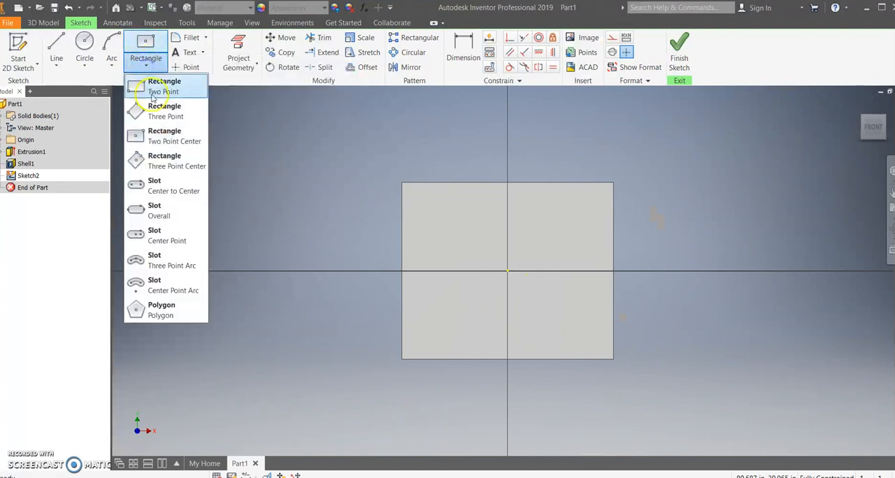
click(171, 91)
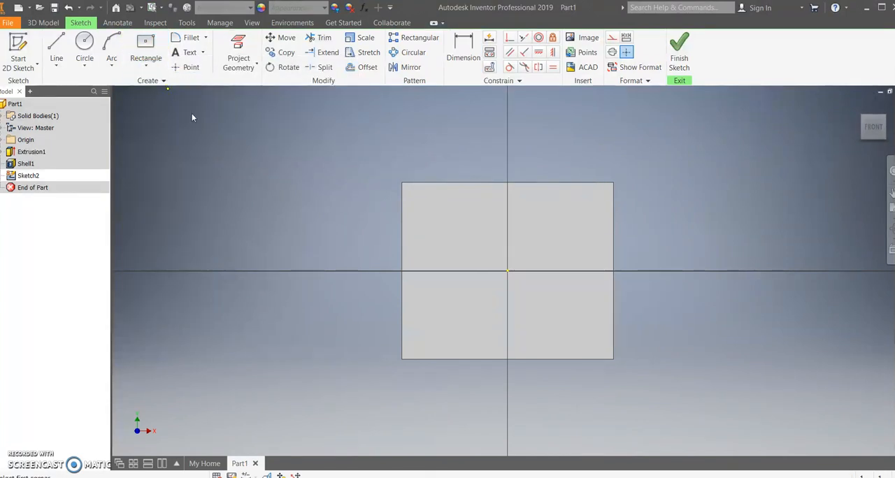
click(451, 359)
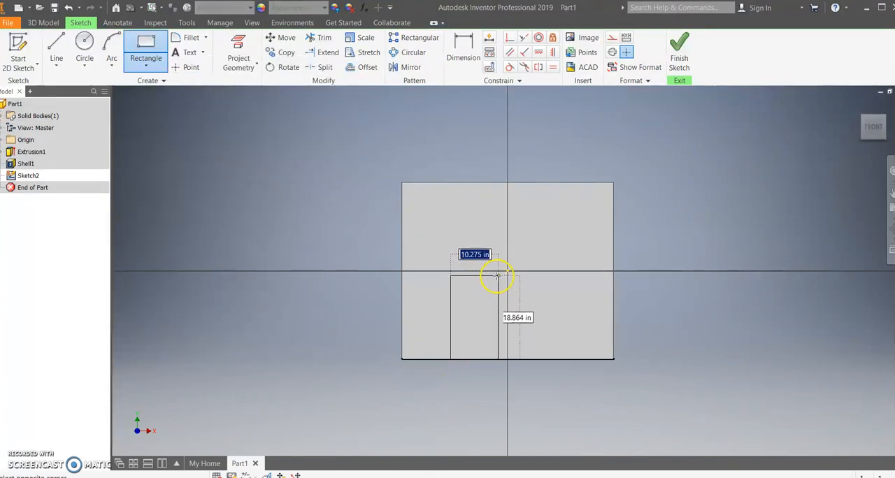
click(573, 279)
Dimension the doorway rectangle on the front face to 24 in high and 18 in wide.
click(461, 57)
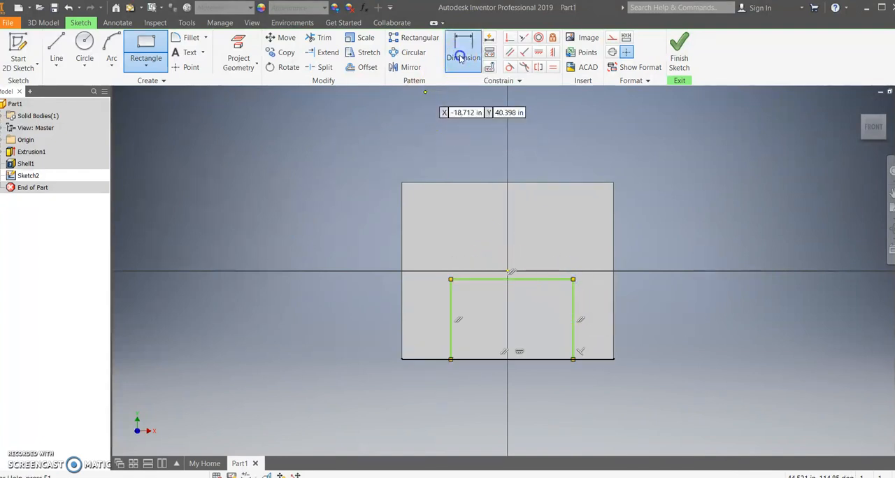
click(451, 319)
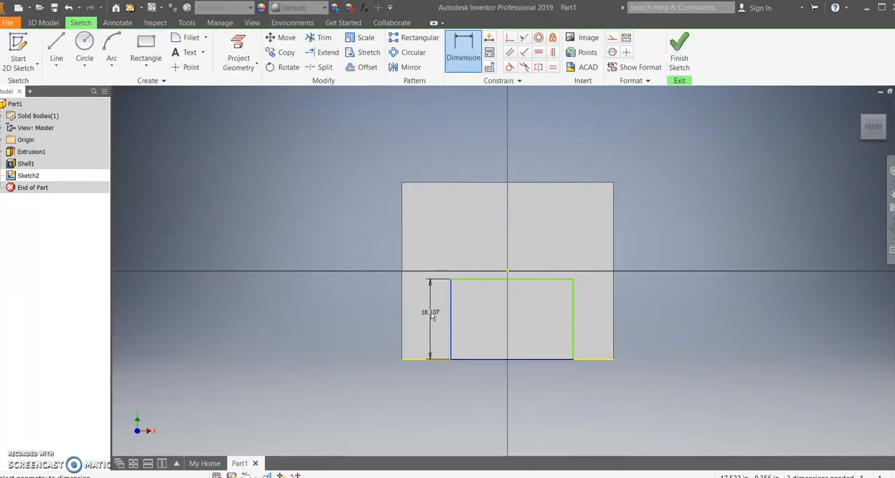
click(433, 316)
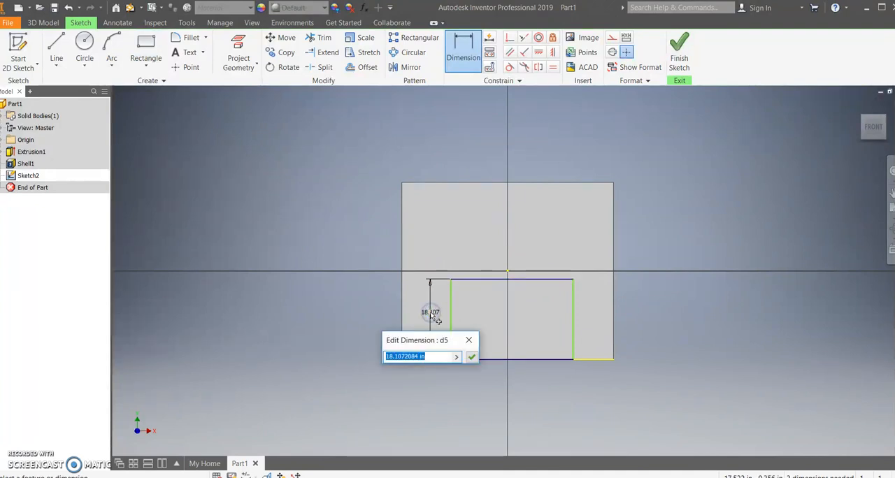
key(Return)
click(483, 316)
click(534, 259)
click(536, 238)
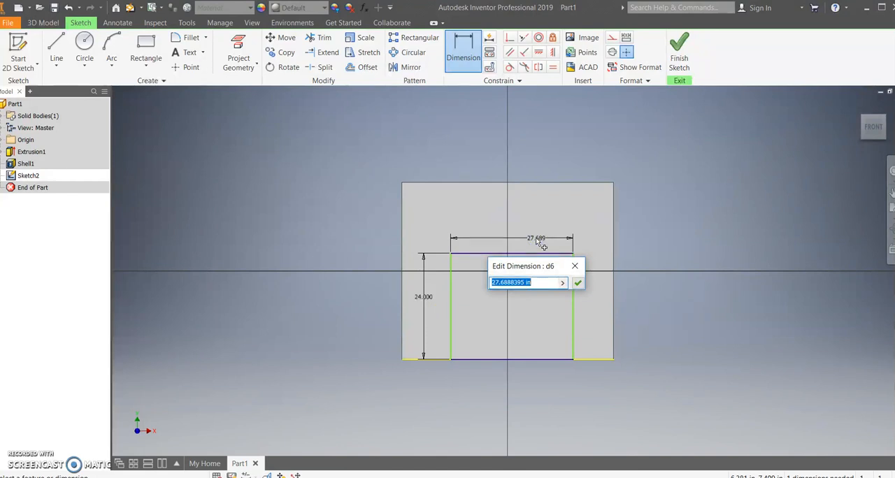
text(18)
key(Return)
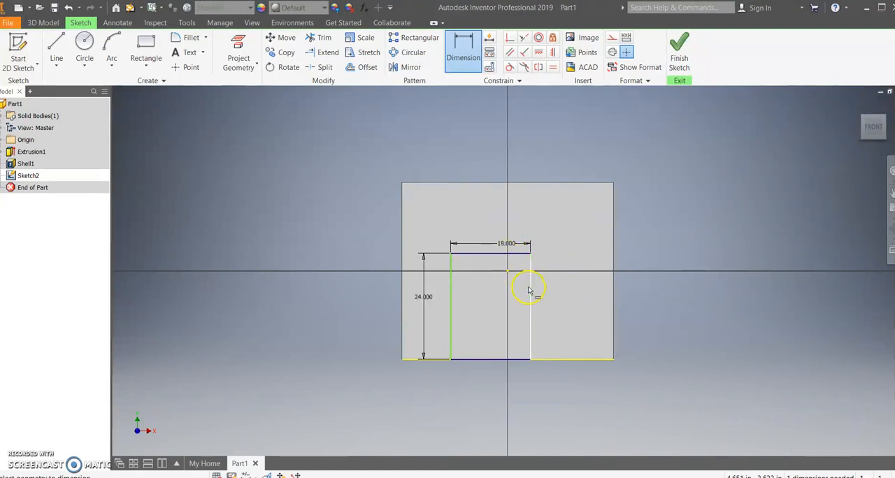
Move the doorway rectangle toward the middle of the face and dimension its right side 14 in from the box's right edge.
click(460, 58)
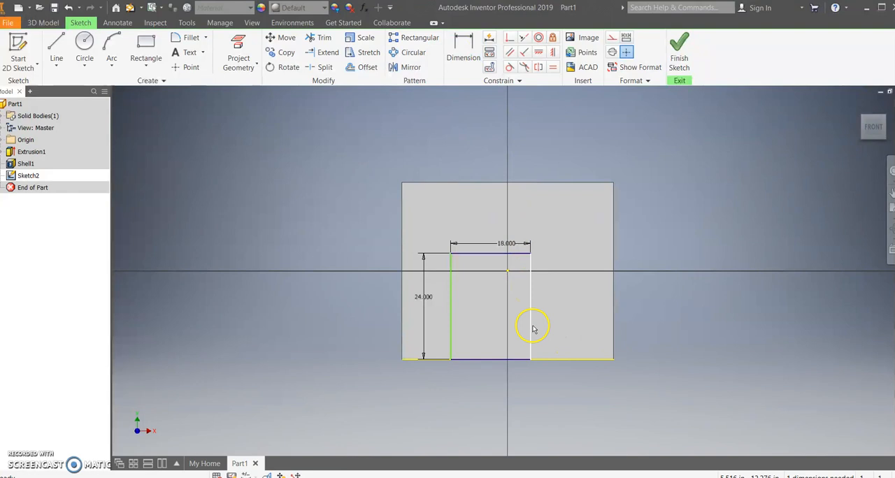
drag(536, 326, 555, 329)
click(463, 55)
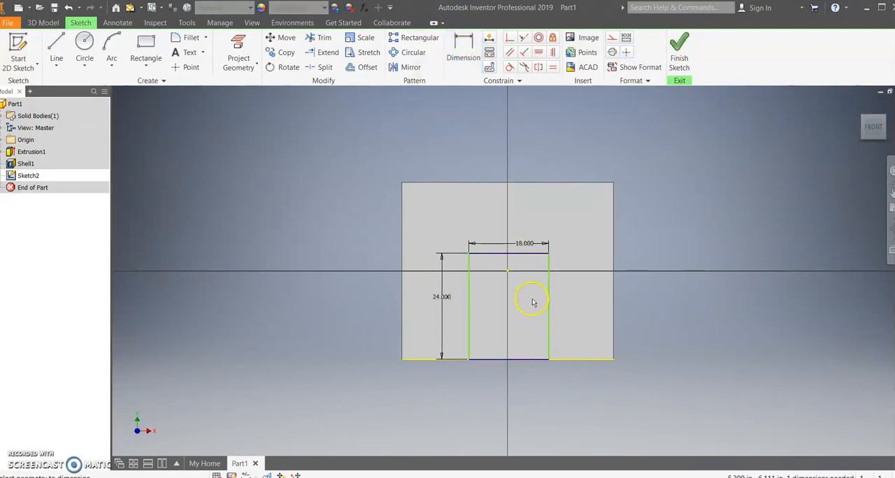
click(550, 297)
click(613, 300)
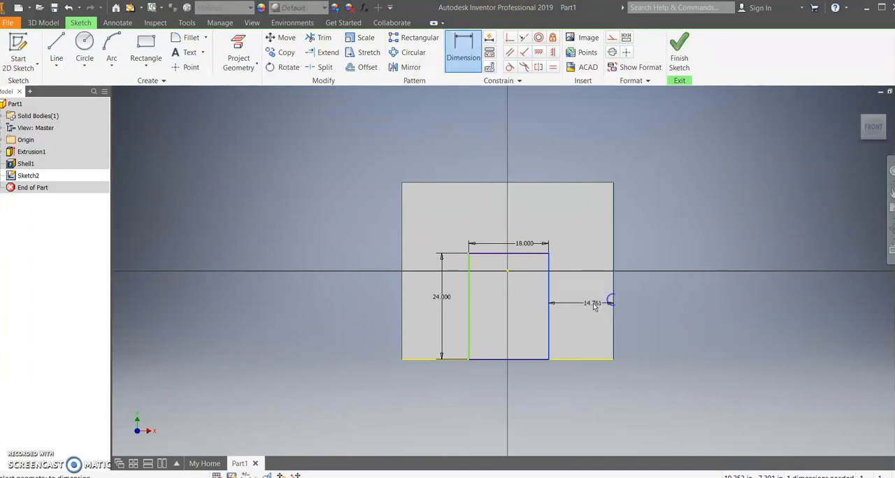
click(591, 305)
text(14)
key(Return)
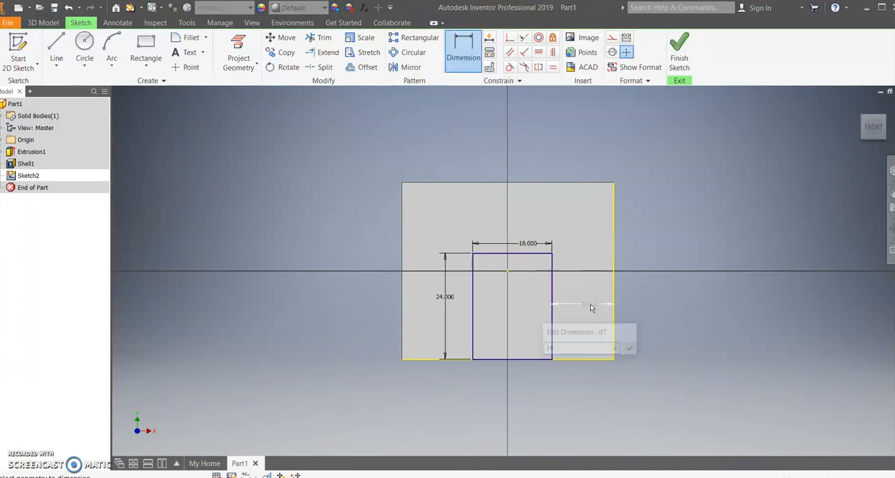
Check the doorway's gap to the box's left edge, and set its gap to the right edge to 15 in.
click(402, 303)
click(473, 300)
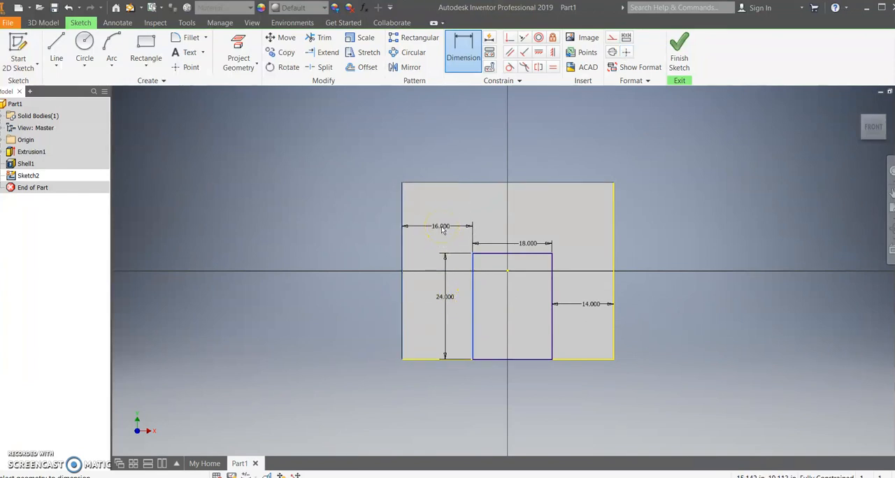
key(Escape)
click(470, 61)
click(592, 303)
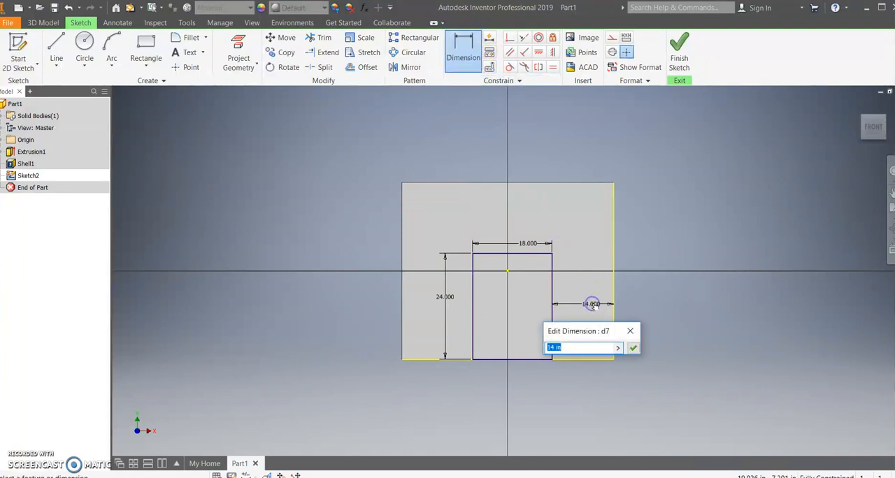
text(15)
key(Return)
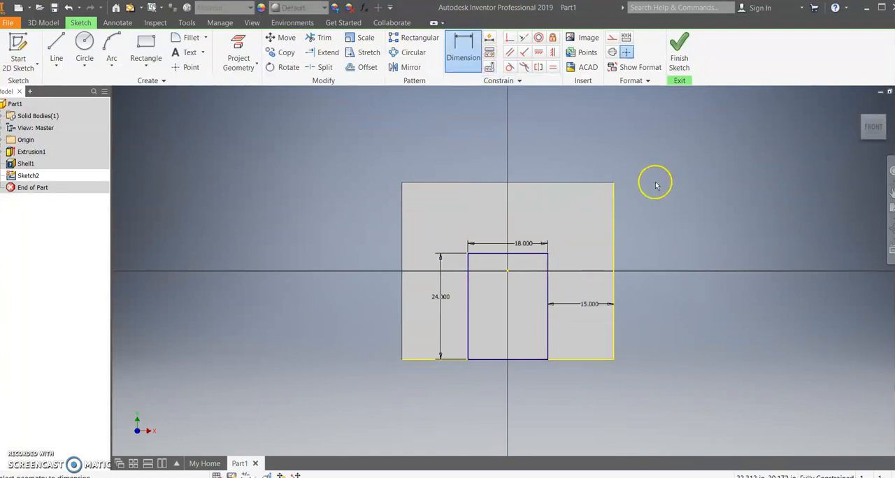
Finish the sketch and extrude the doorway rectangle as a cut 1 in deep through the front wall.
click(676, 48)
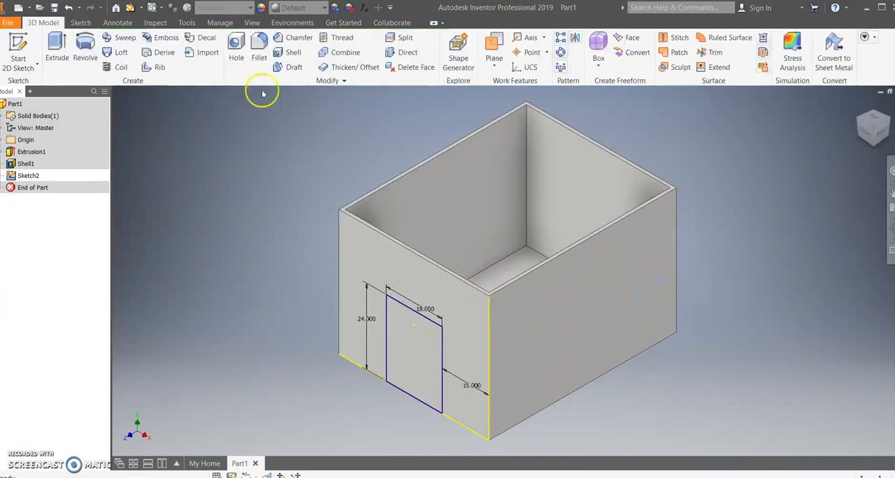
click(62, 56)
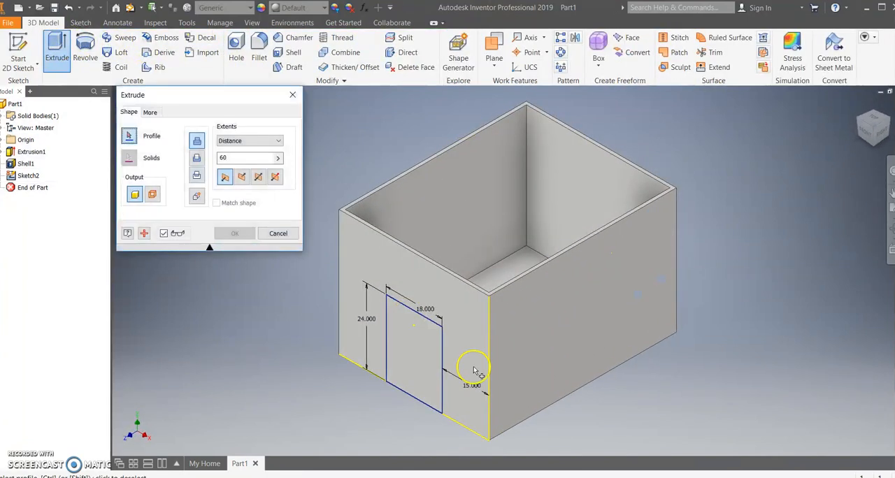
click(197, 159)
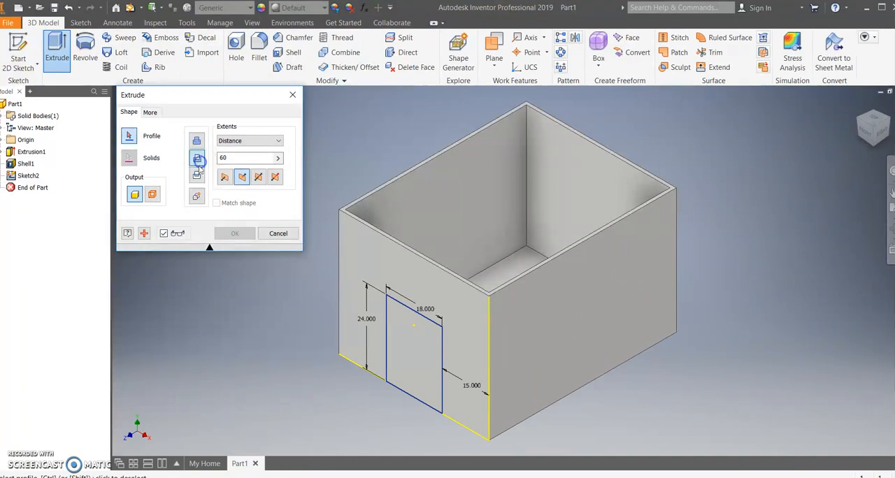
click(419, 368)
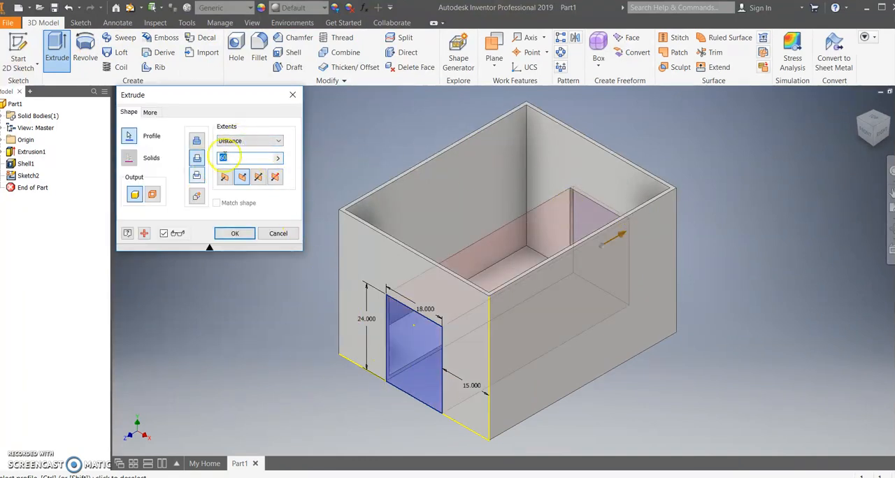
click(249, 141)
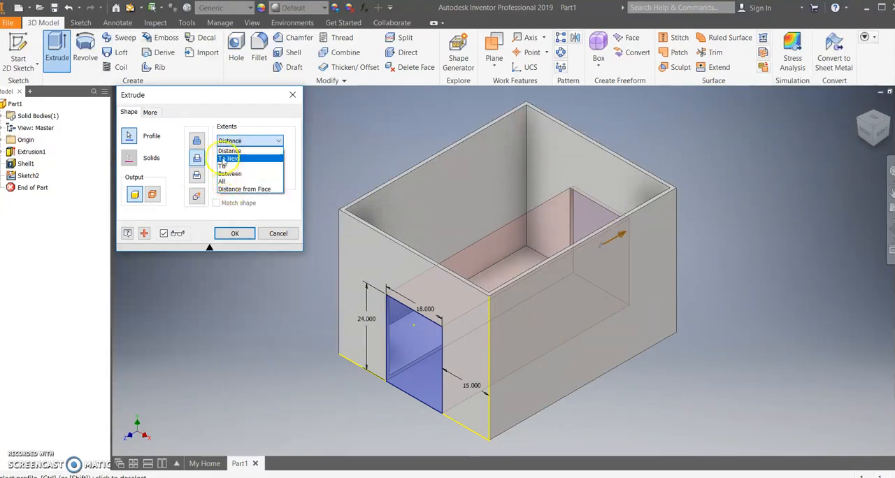
click(226, 150)
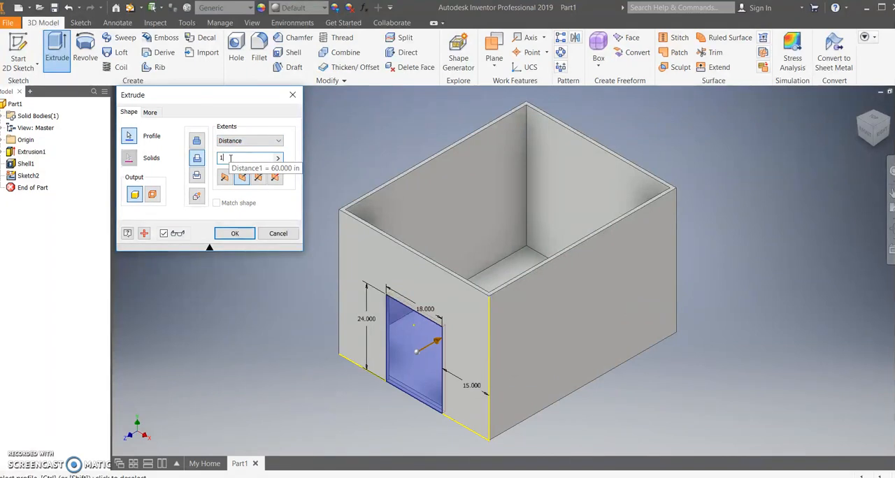
text(1)
key(Return)
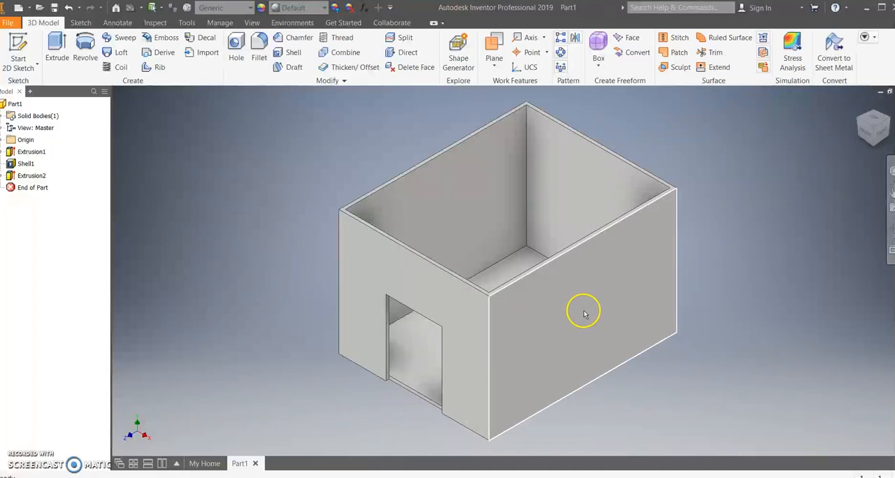
Save the part as Basic Doghouse.
key(ctrl+s)
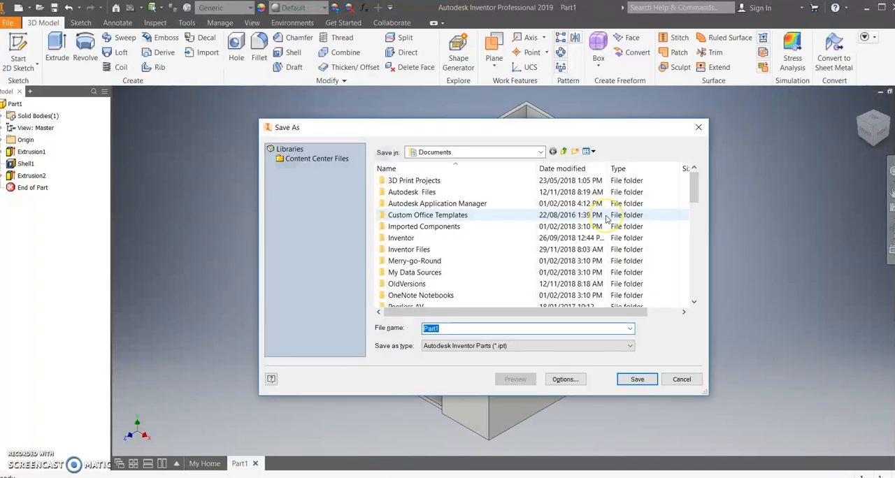
text(Basic Doghouse)
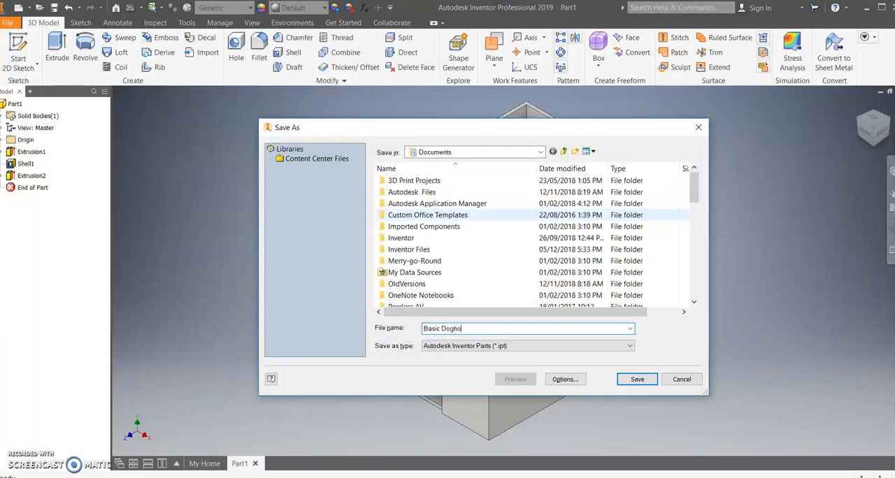
click(651, 380)
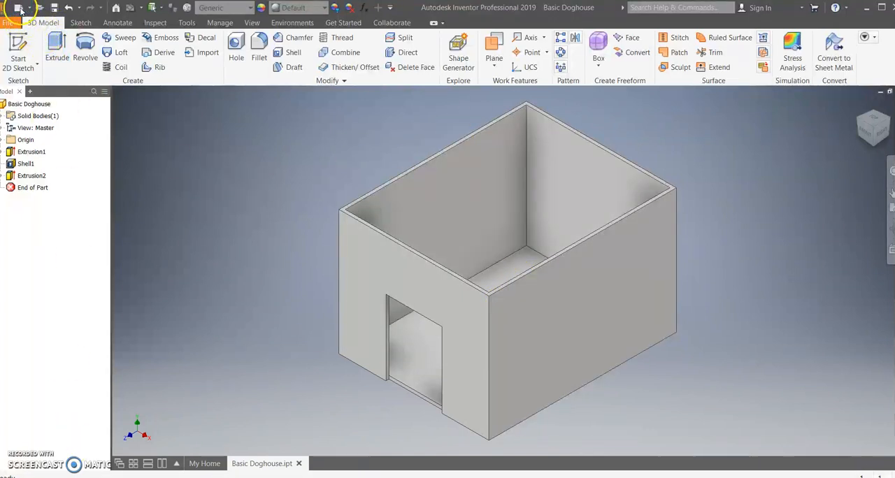
Create a new part and start a 2D sketch on its front (XY) plane.
click(201, 464)
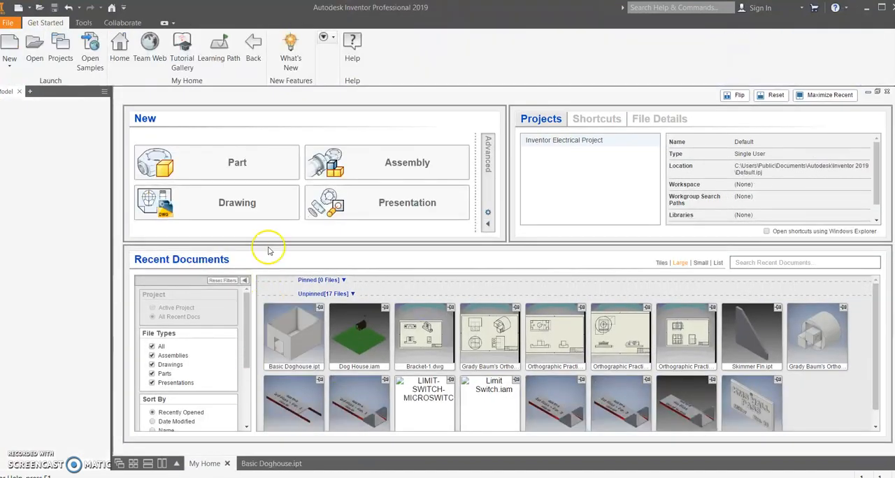
click(210, 161)
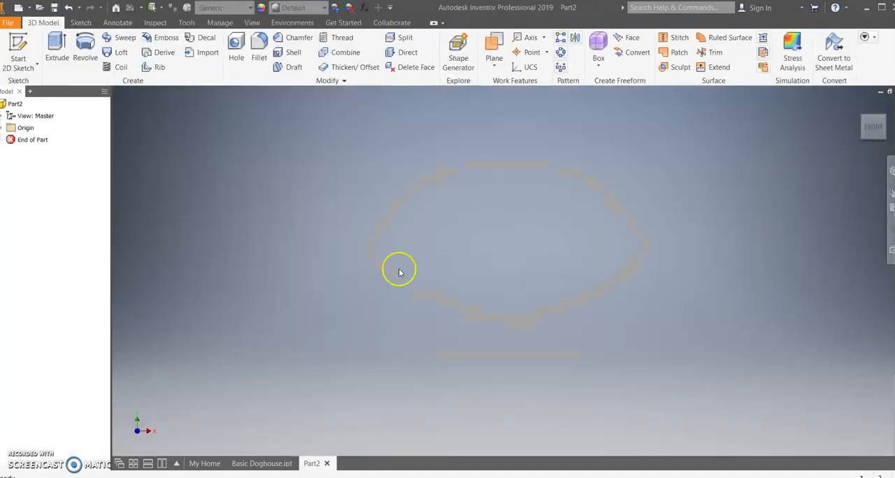
click(16, 43)
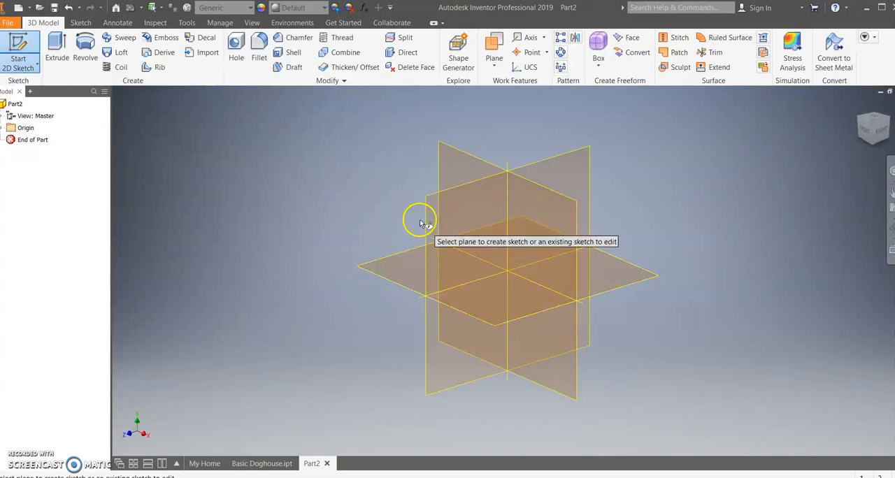
click(458, 160)
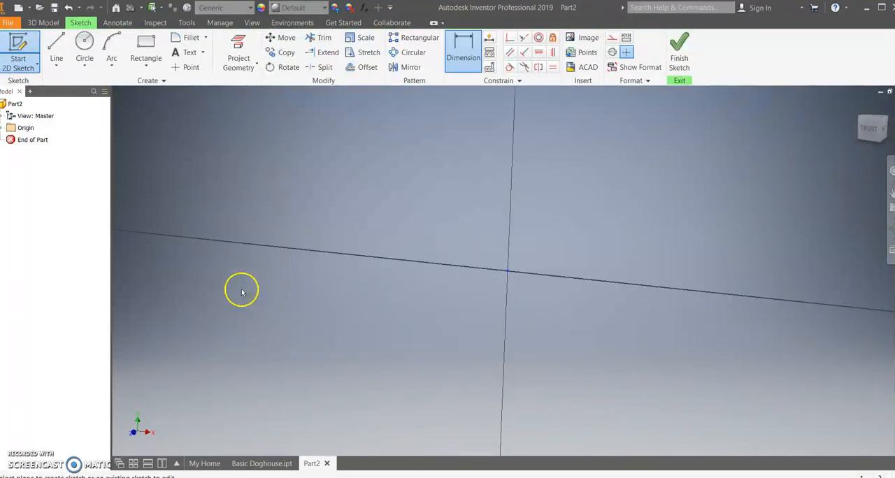
Draw a three-sided polygon centred on the origin with a horizontal base and sides about 1.07 in long.
click(148, 68)
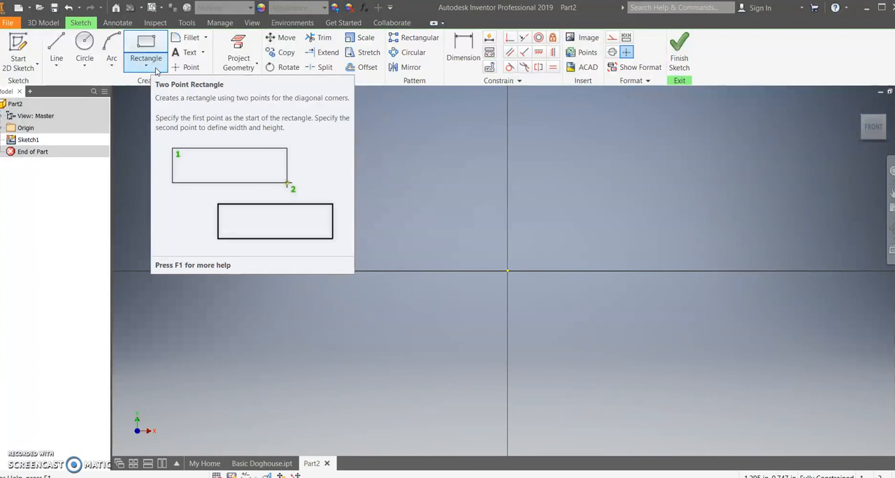
click(57, 46)
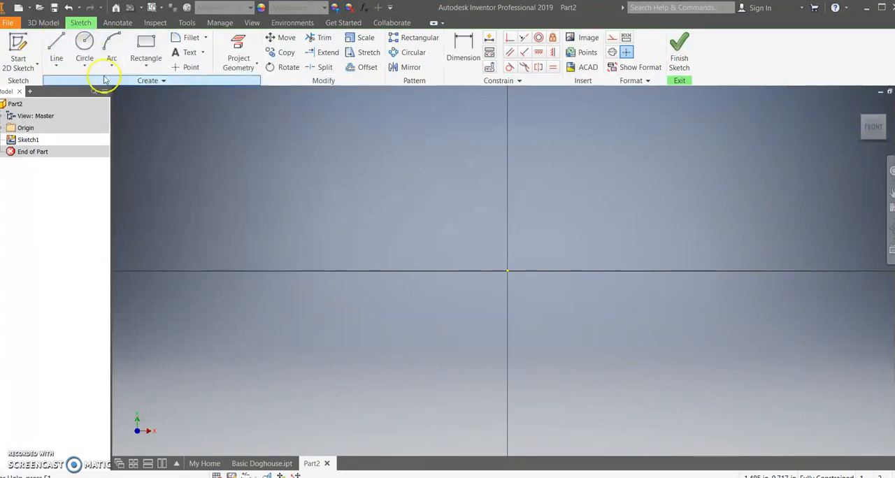
click(149, 65)
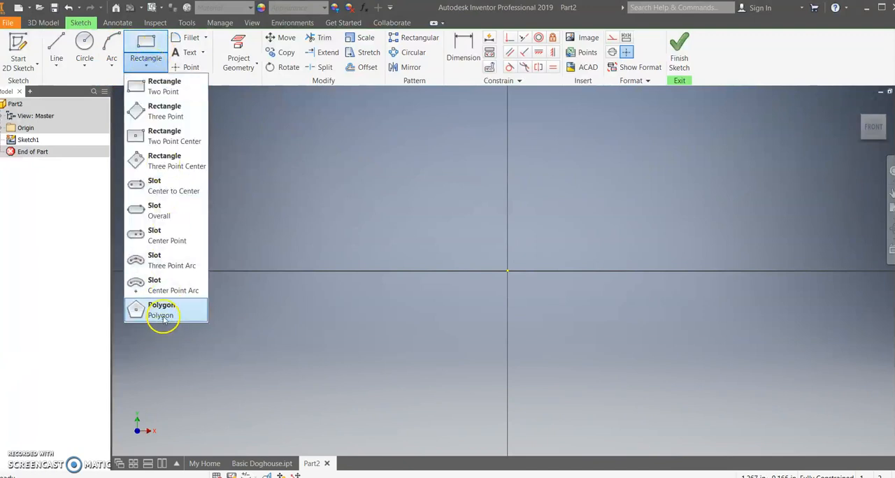
click(163, 313)
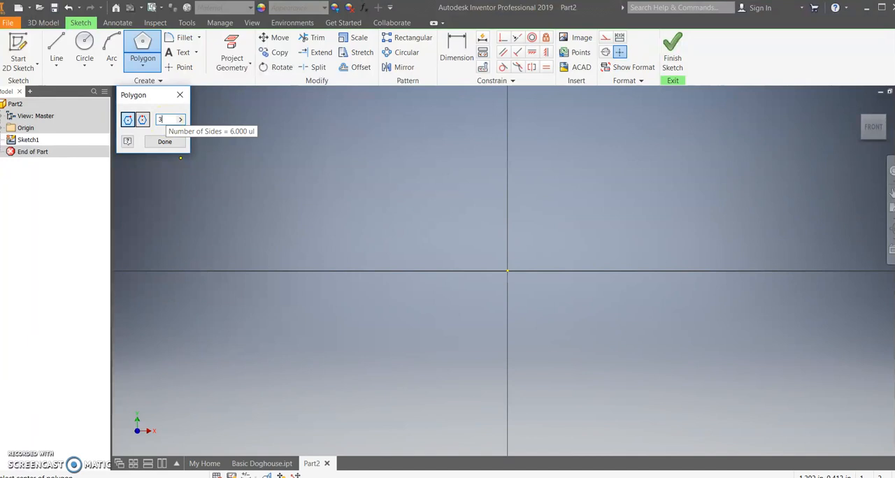
click(507, 272)
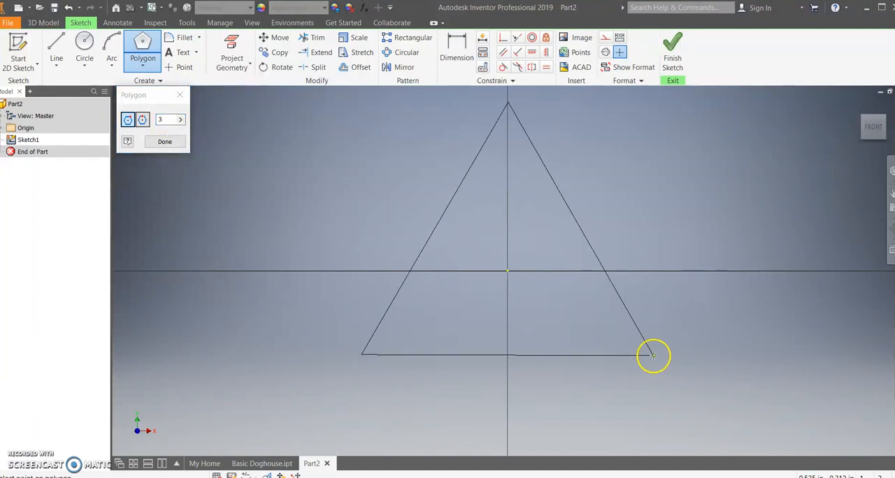
click(653, 356)
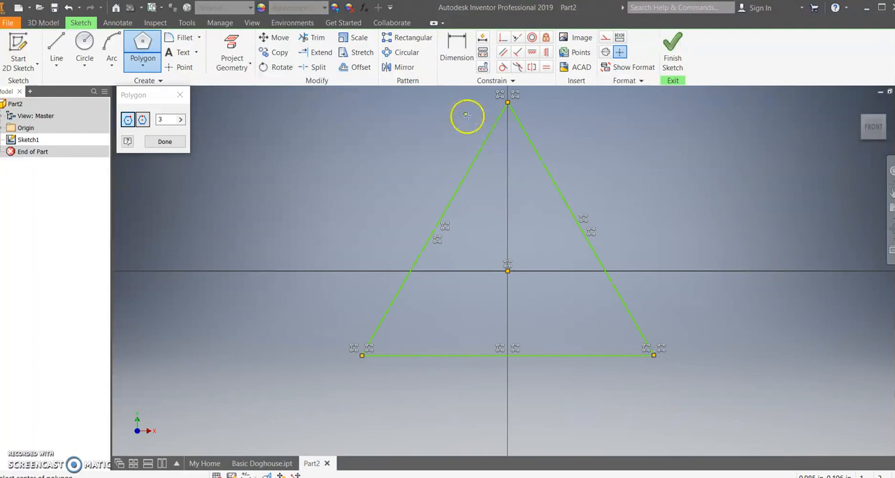
Dimension the triangle's horizontal base and set its length to 48 in.
click(461, 53)
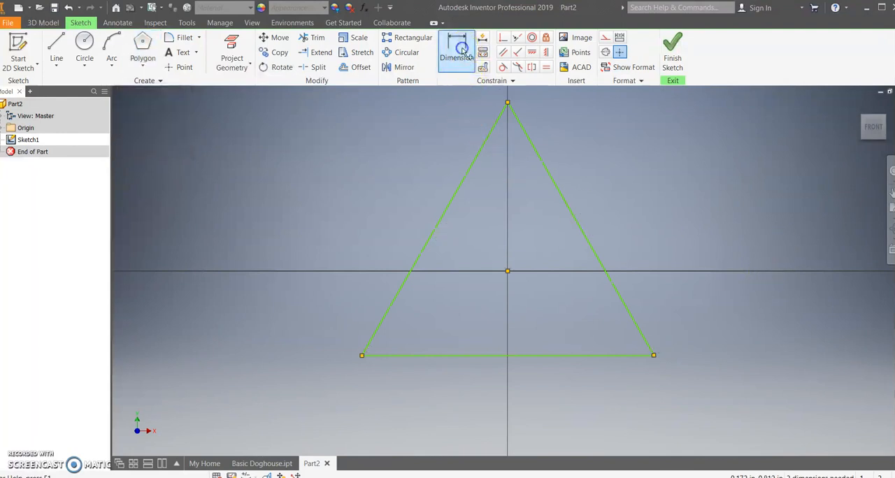
click(521, 355)
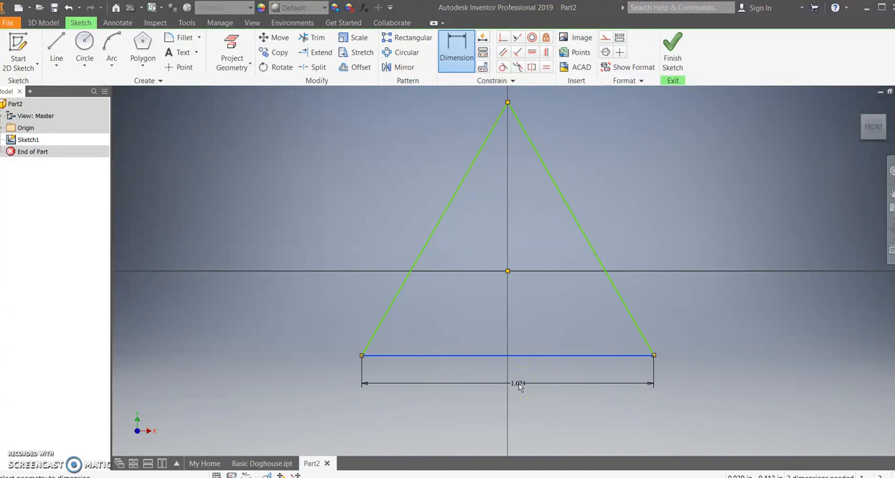
click(519, 384)
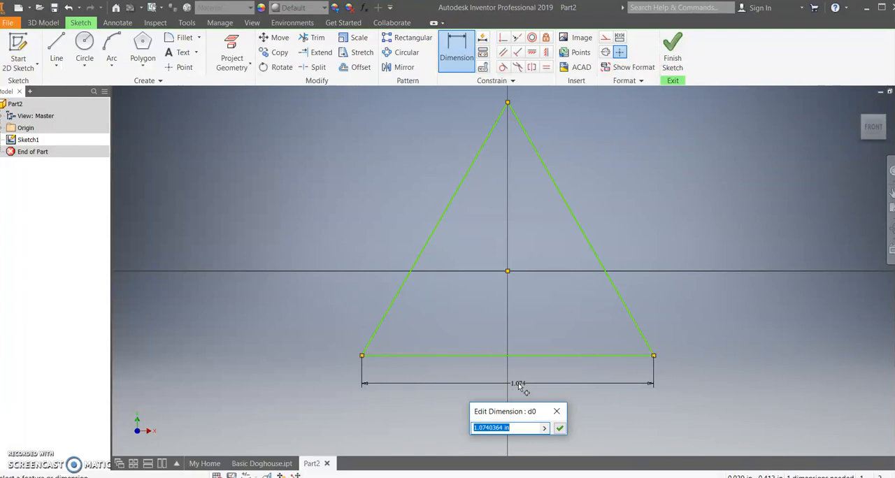
text(48)
key(Return)
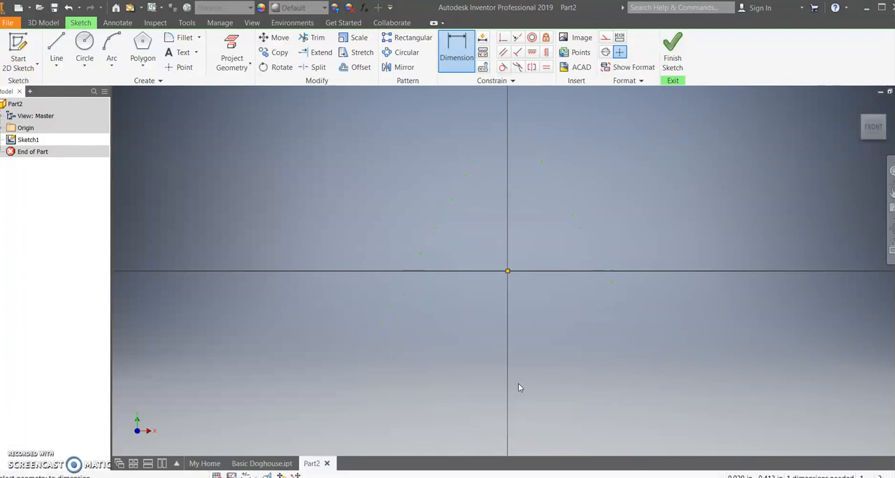
Finish the sketch and extrude the triangle 60 in into a solid prism.
click(672, 50)
click(859, 107)
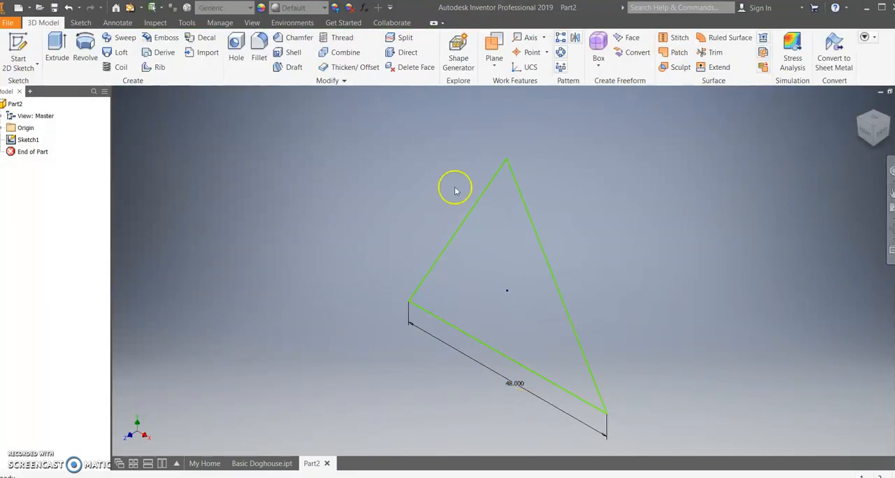
click(57, 51)
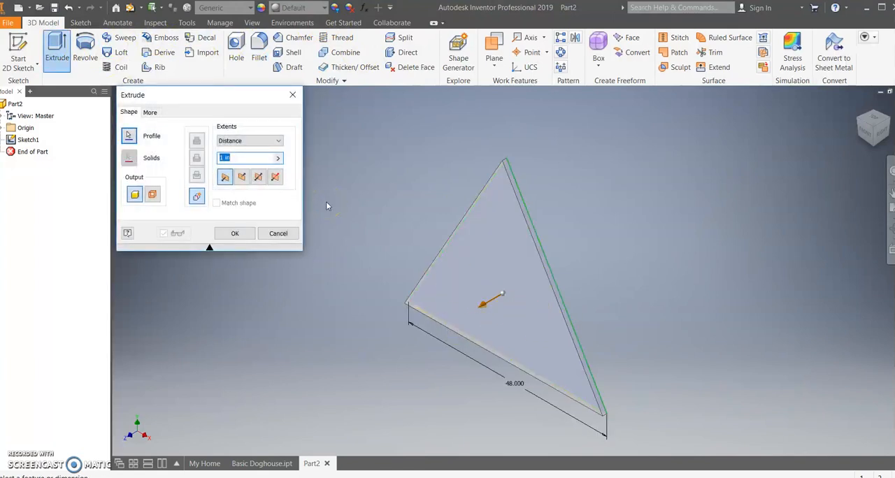
text(60)
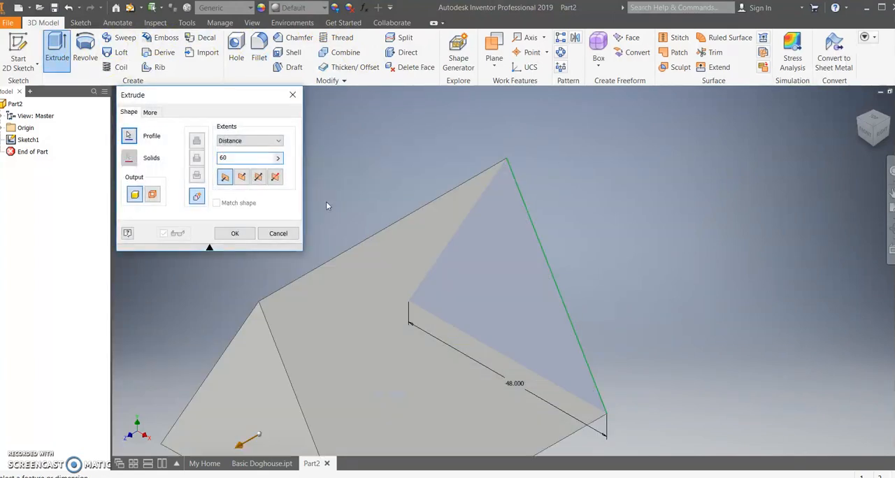
key(Return)
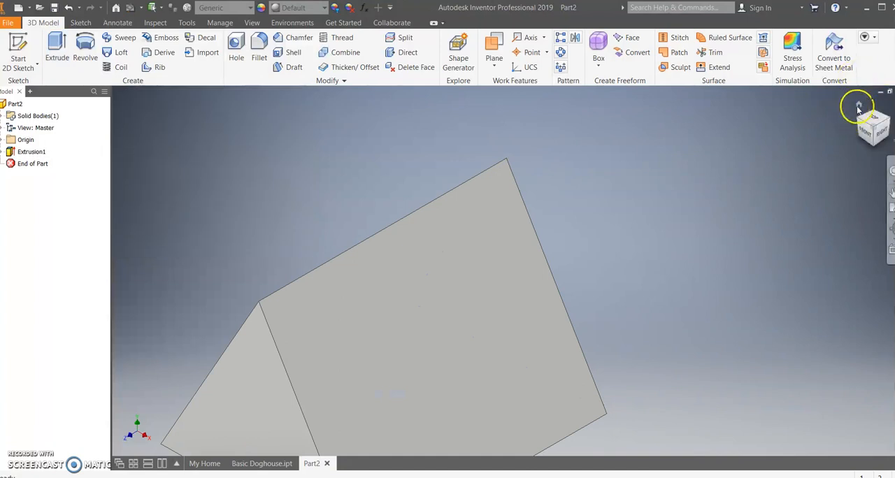
click(859, 105)
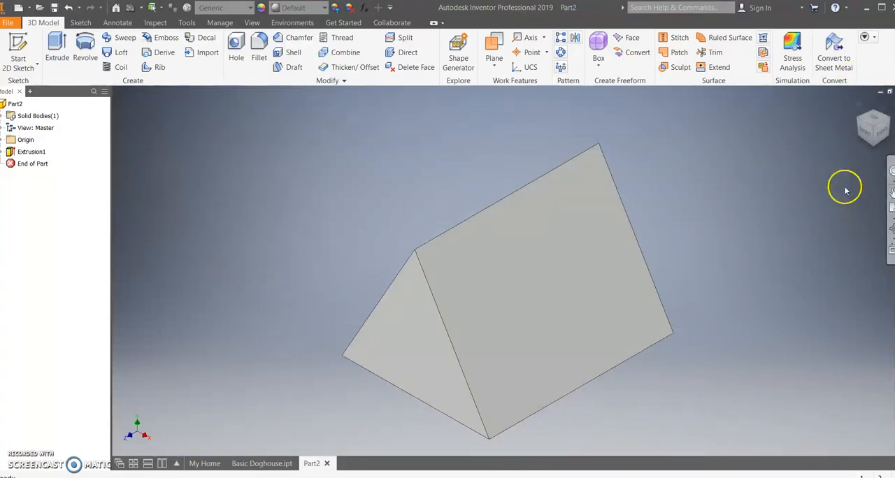
Save the part as Basic Doghouse Roof.
key(ctrl+s)
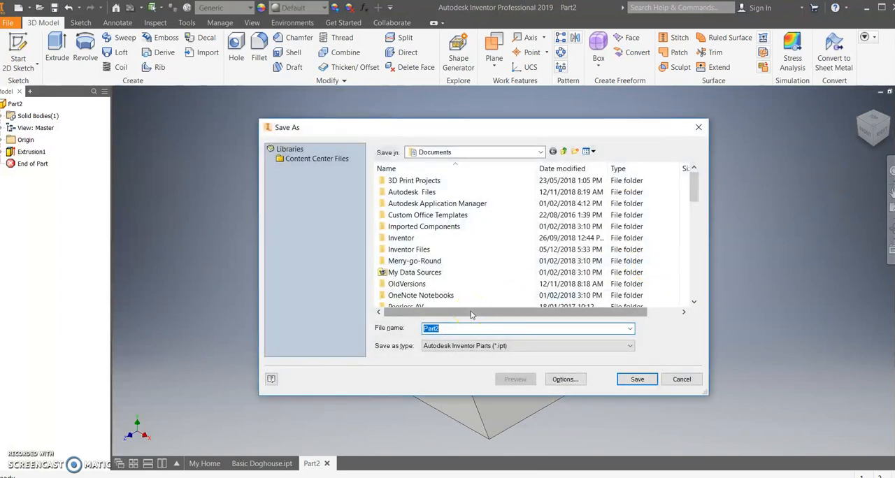
text(Basic D)
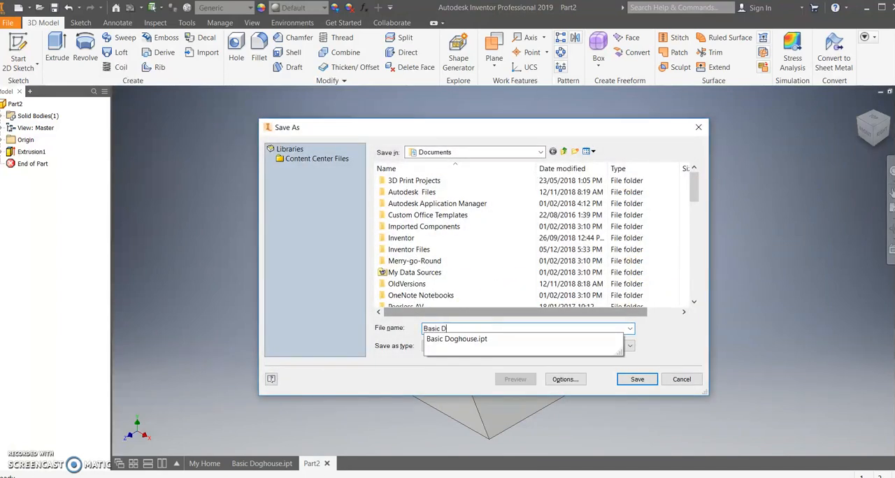
text(oghouse Roof)
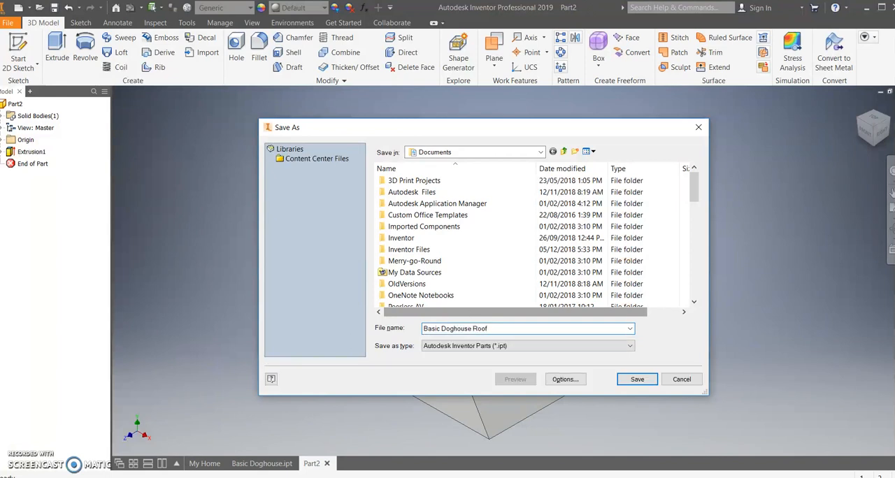
click(637, 382)
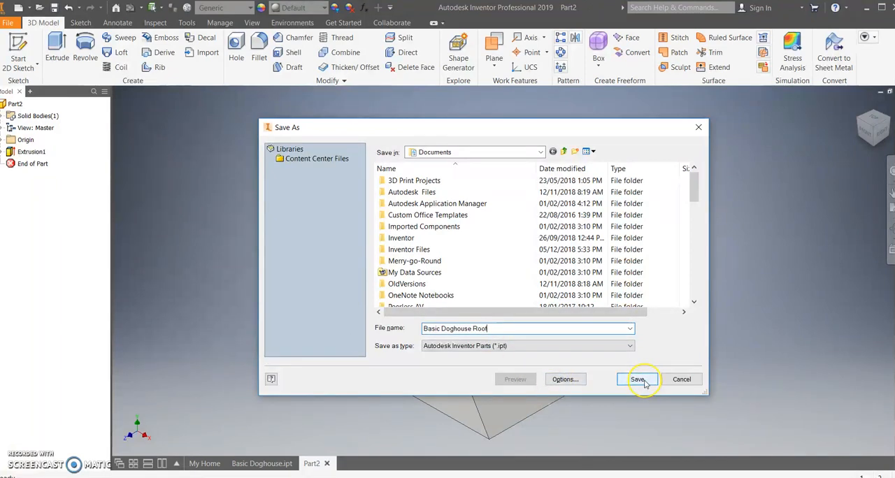
click(639, 381)
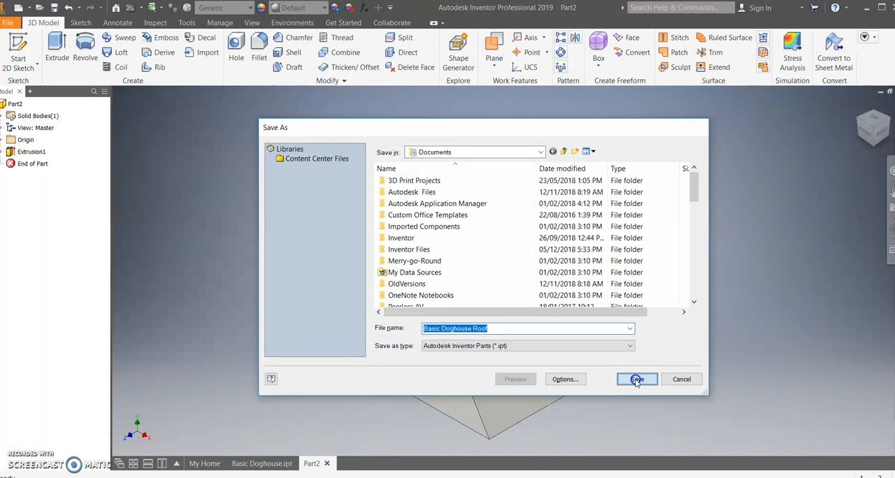
Shell the roof prism with a 0.1 in wall thickness, removing its rectangular underside face.
drag(579, 360, 589, 299)
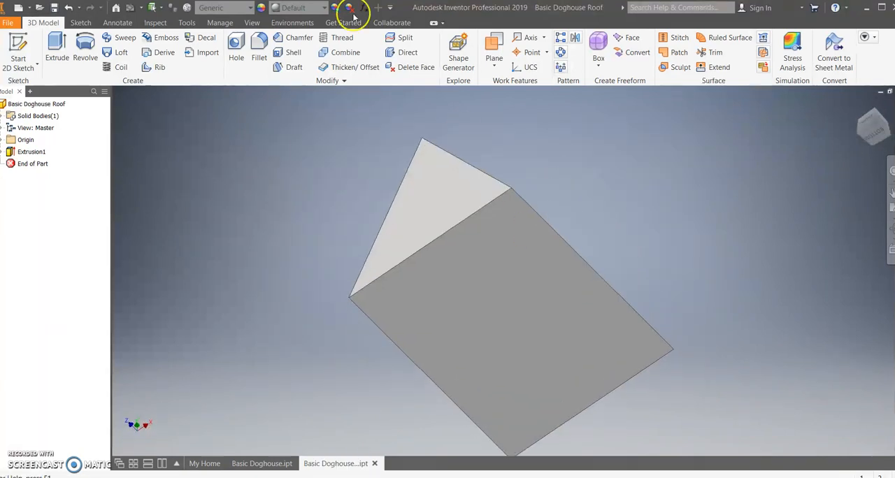
drag(571, 177, 554, 180)
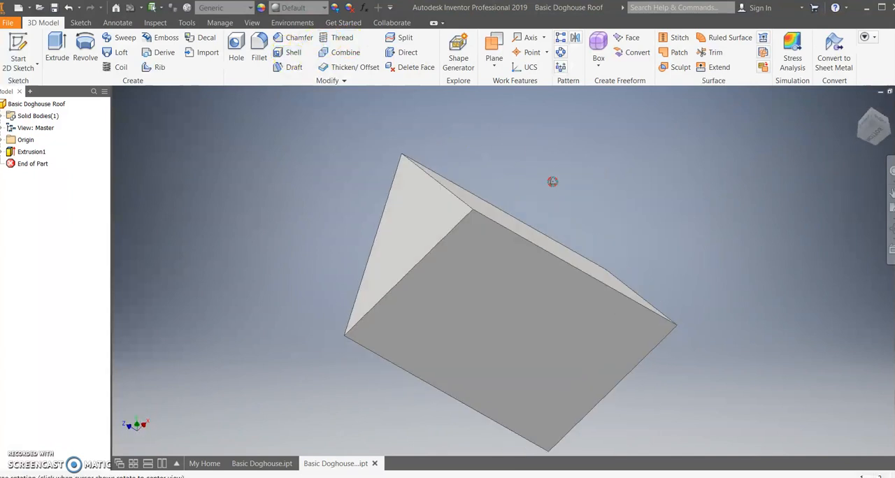
click(293, 55)
click(458, 345)
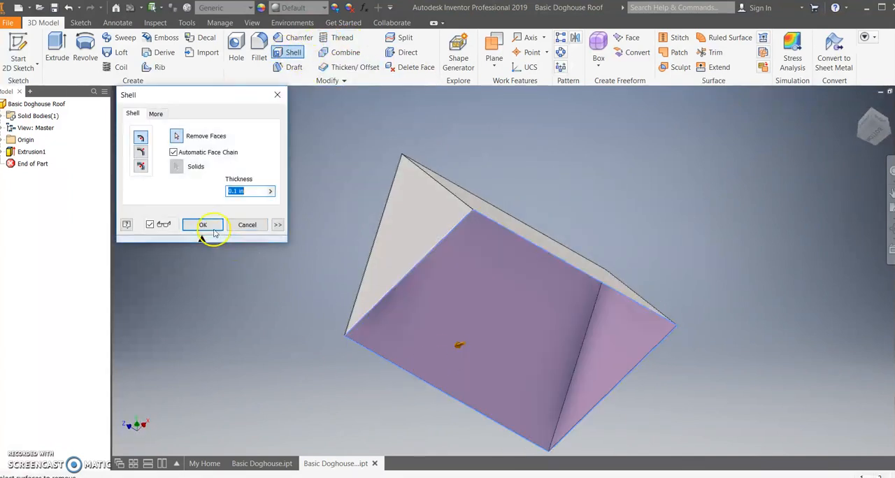
click(203, 225)
drag(560, 302, 606, 331)
shift+middle_drag(606, 331, 570, 362)
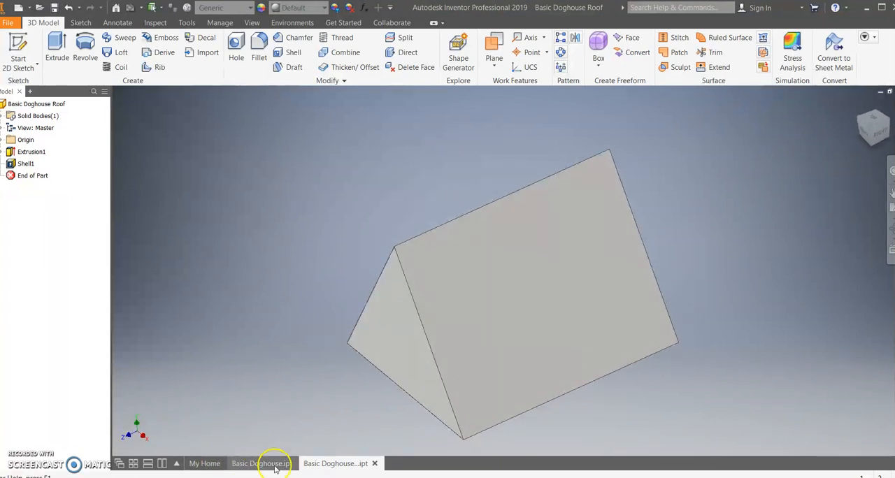
Create a new assembly and place the Basic Doghouse part from the Documents folder in it.
click(204, 464)
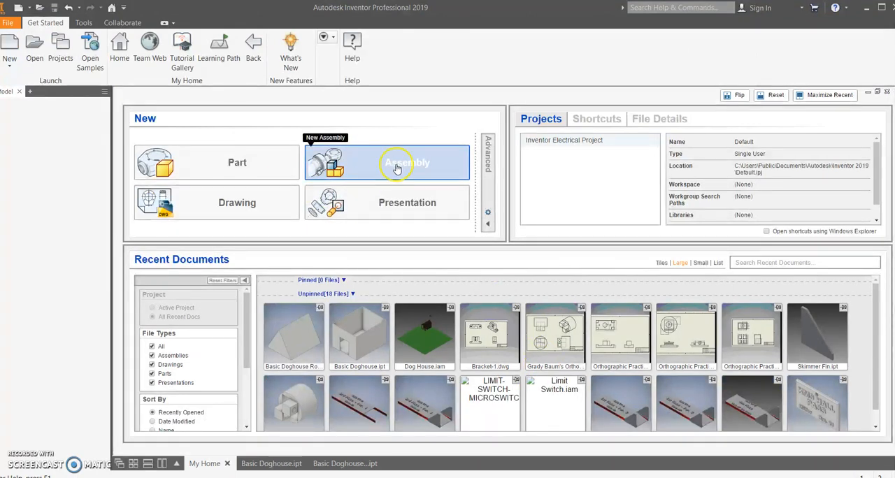
click(396, 167)
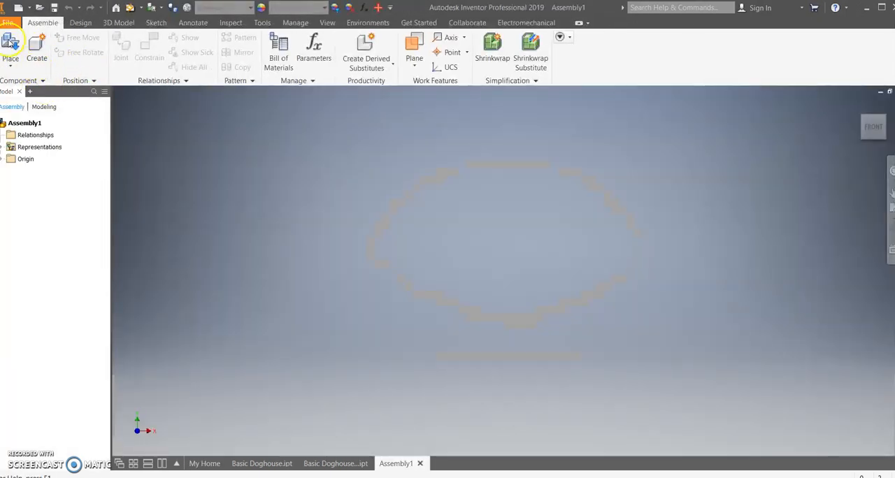
click(11, 43)
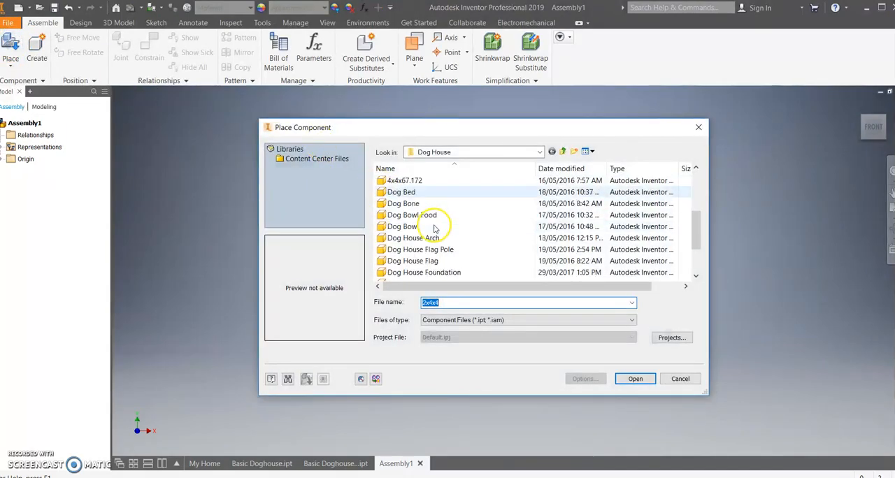
scroll(434, 243, up, 3)
scroll(434, 243, down, 1)
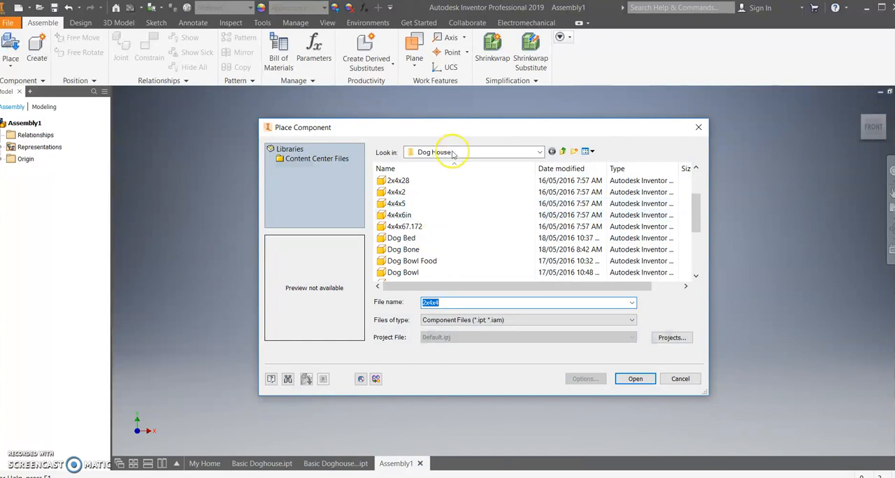
click(456, 151)
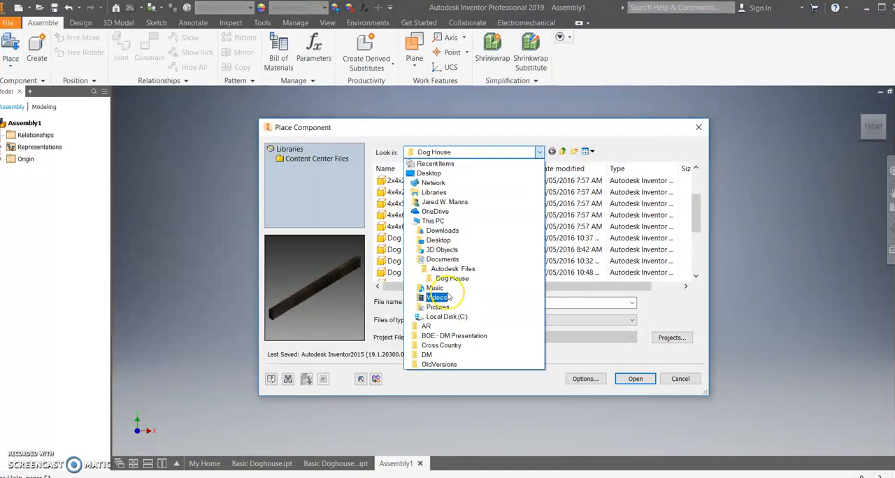
click(429, 258)
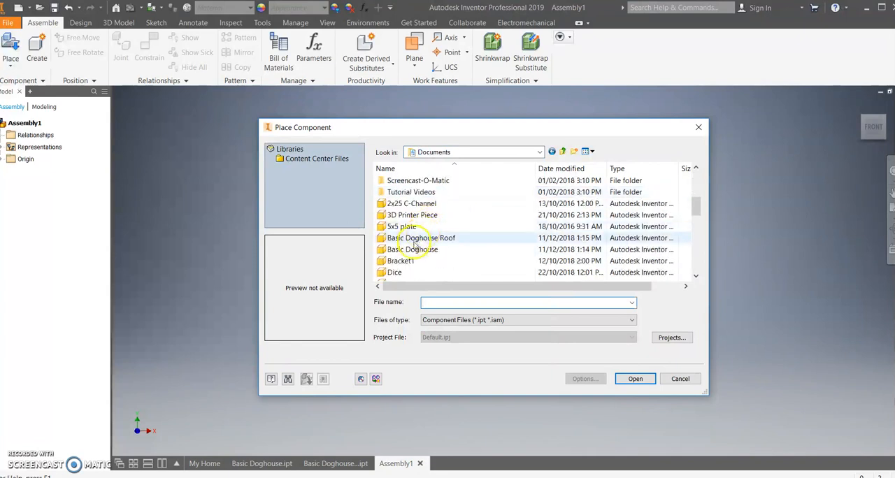
click(414, 250)
click(635, 378)
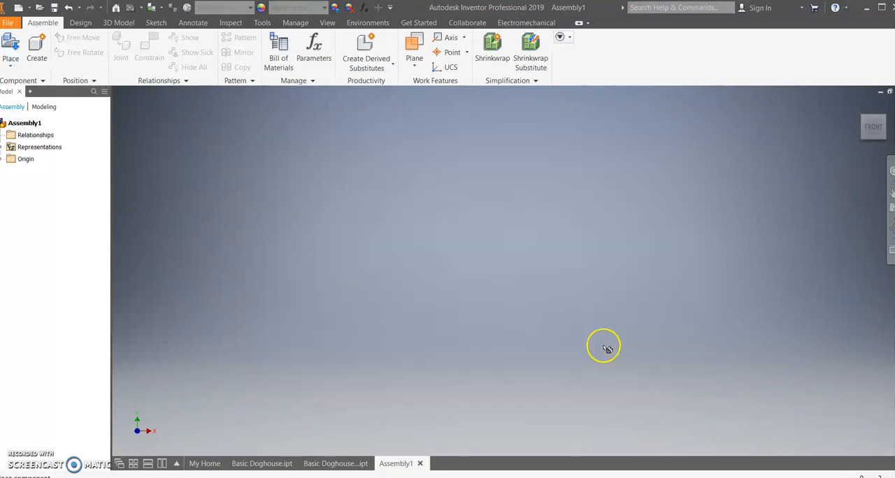
click(329, 328)
Place one Basic Doghouse Roof part from the Documents folder beside the house and move it higher.
click(11, 43)
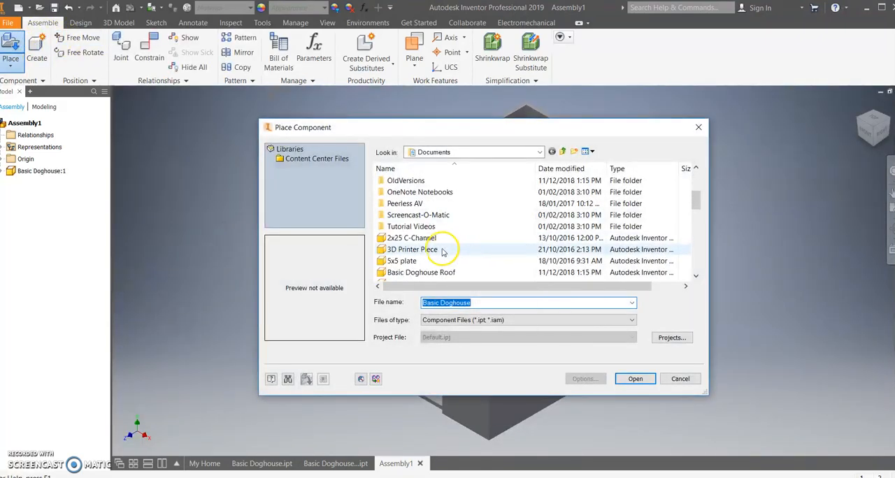
scroll(442, 252, down, 1)
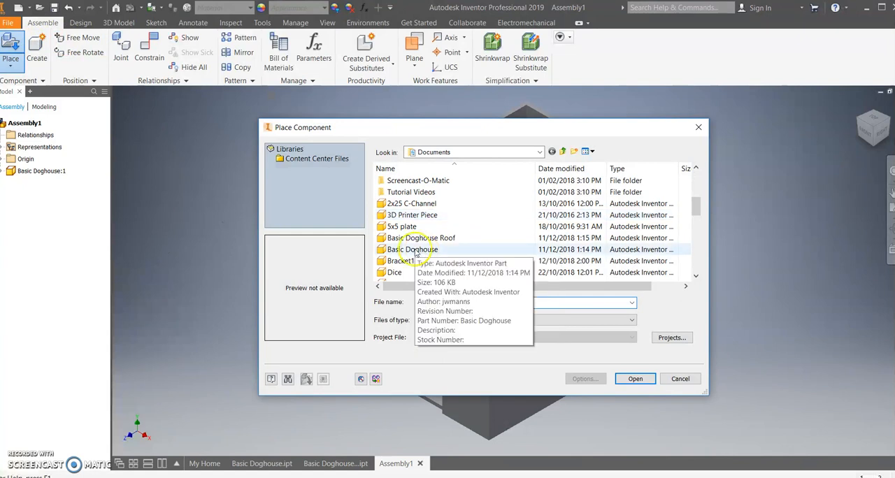
click(413, 238)
click(633, 378)
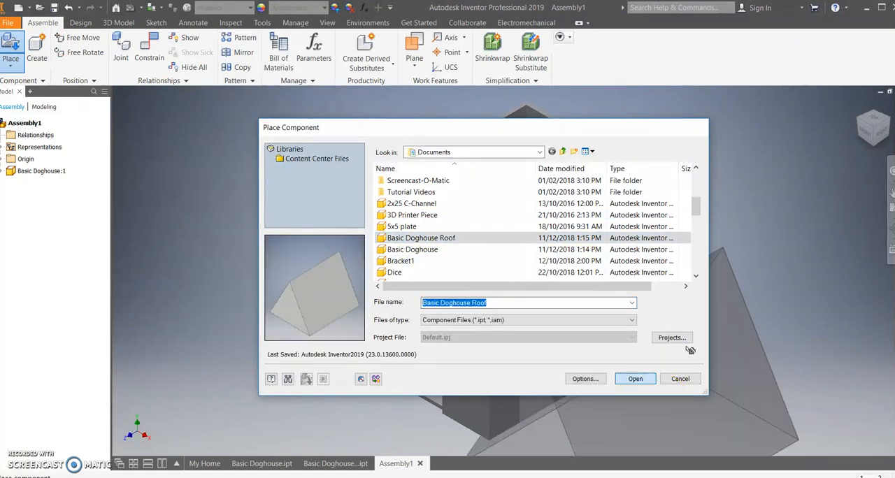
click(719, 240)
right_click(338, 195)
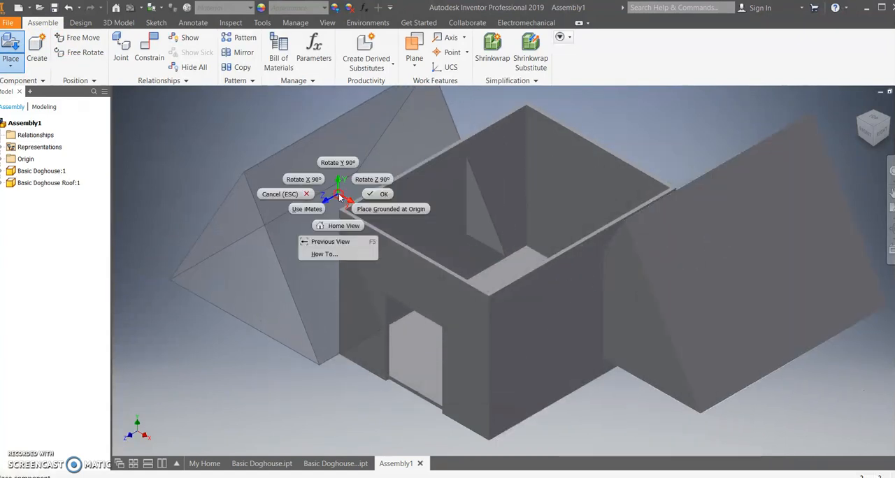
click(379, 196)
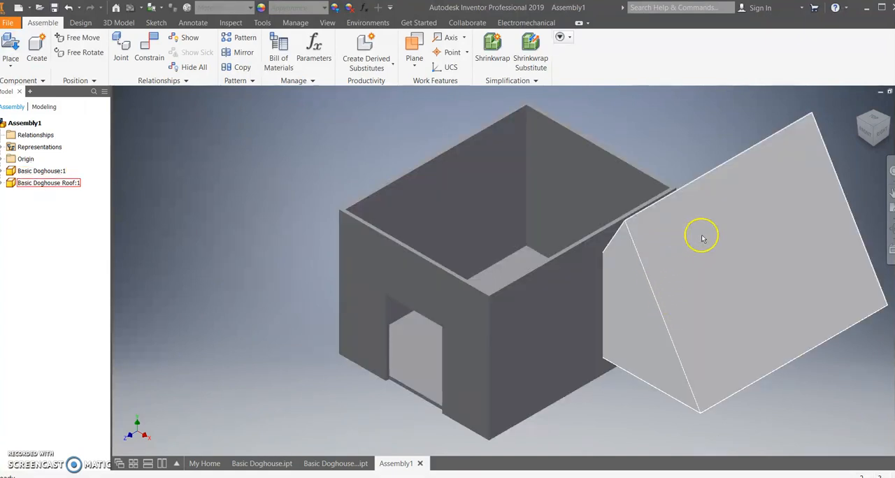
drag(706, 264, 685, 178)
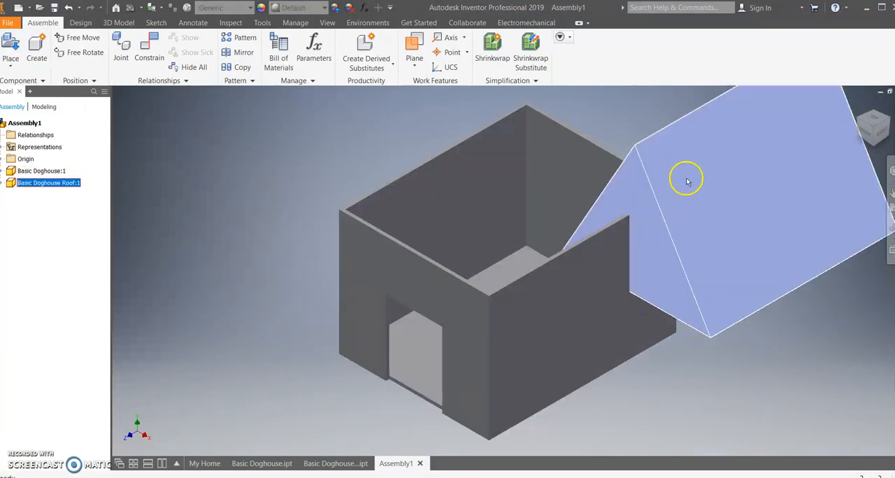
Start a mate constraint and pick the top rim face of the house walls as the first selection.
click(148, 46)
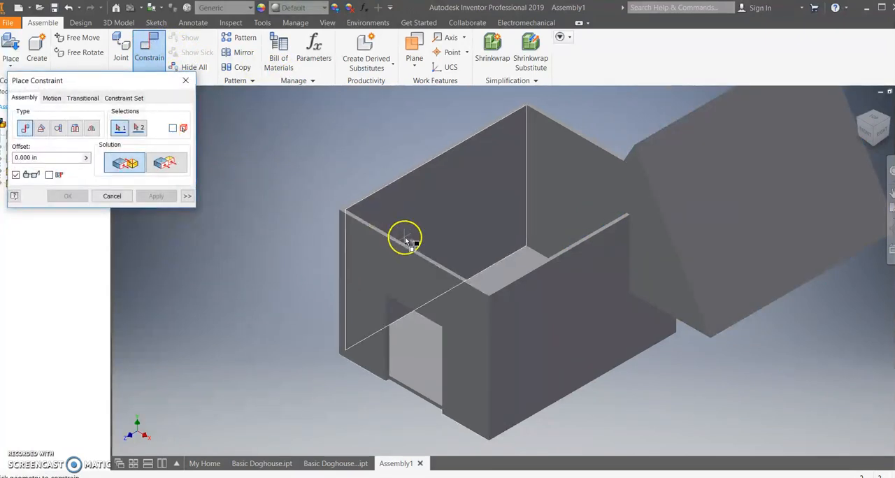
scroll(405, 241, down, 5)
scroll(360, 255, up, 5)
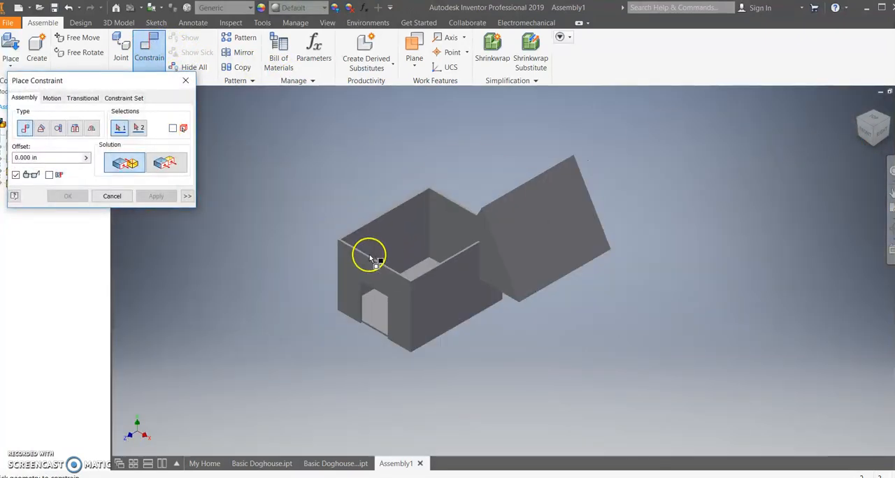
scroll(370, 259, down, 5)
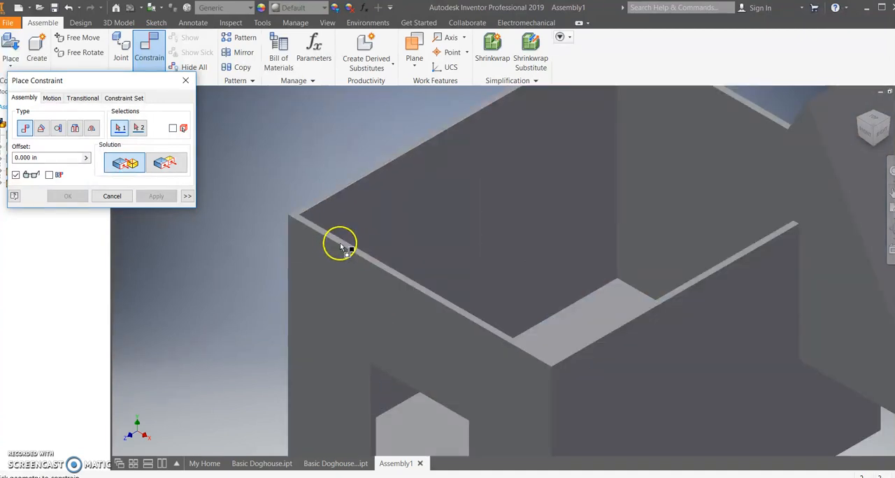
scroll(378, 265, down, 5)
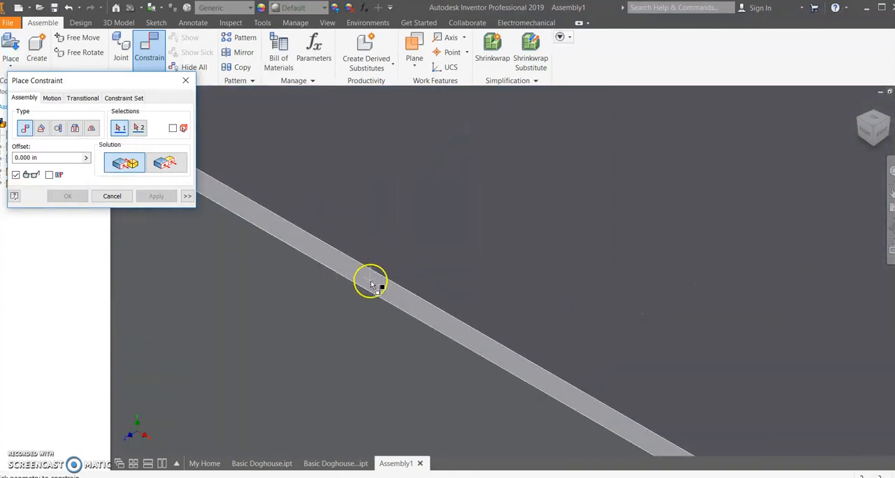
scroll(566, 301, up, 5)
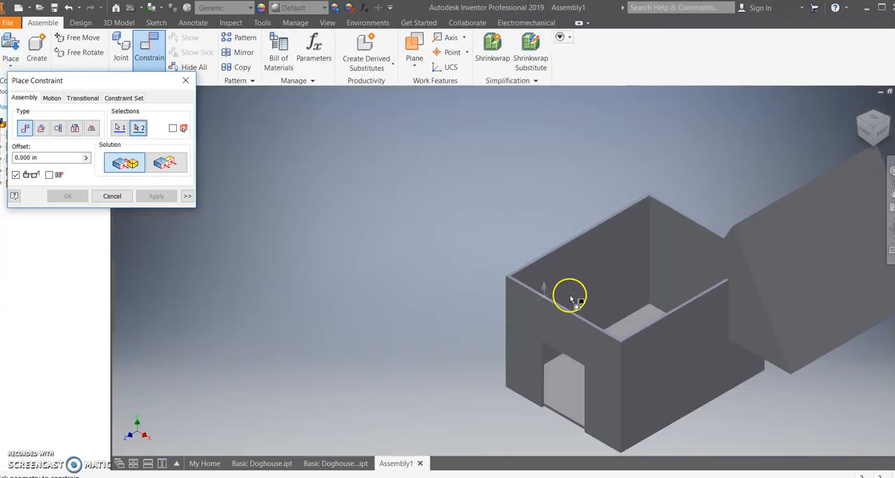
Pick the roof's underside rim face as the second selection and apply the mate with a 0.000 in offset.
shift+middle_drag(713, 304, 678, 234)
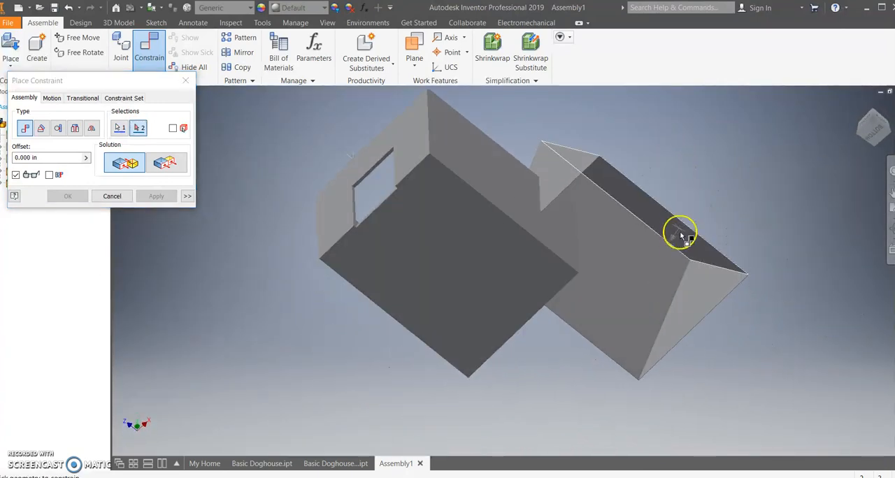
scroll(683, 219, down, 5)
scroll(683, 223, down, 4)
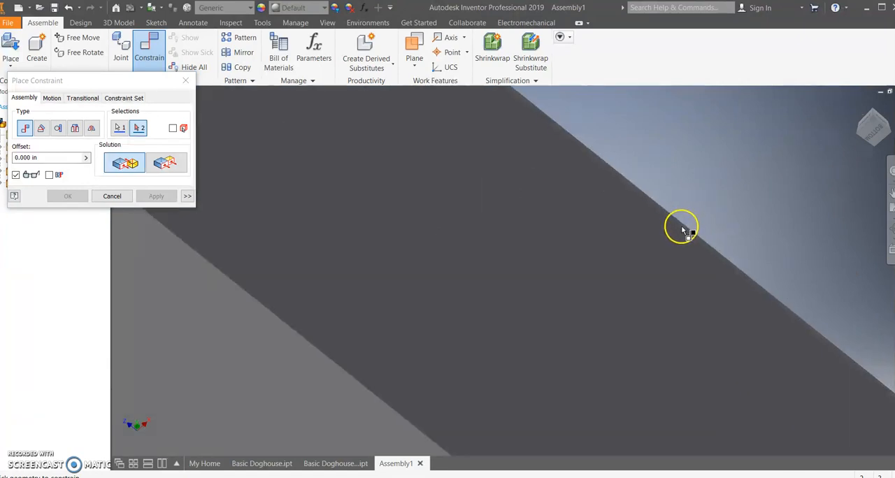
scroll(672, 249, up, 6)
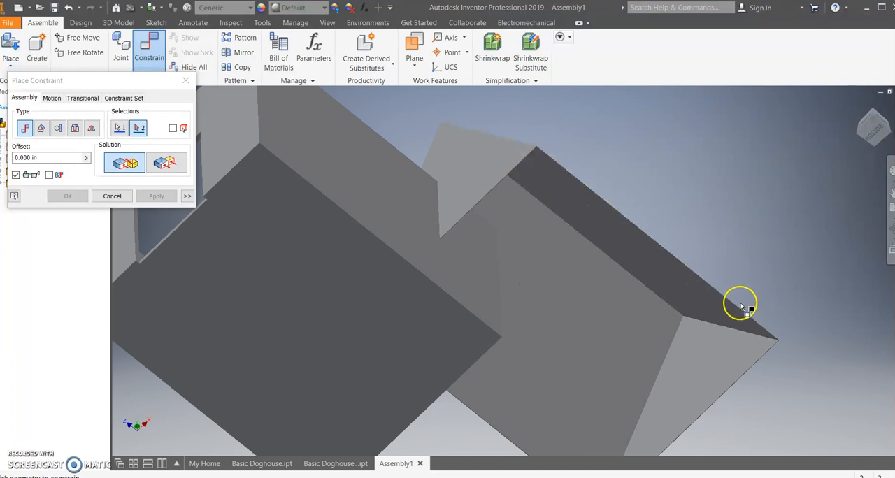
shift+middle_drag(734, 301, 710, 312)
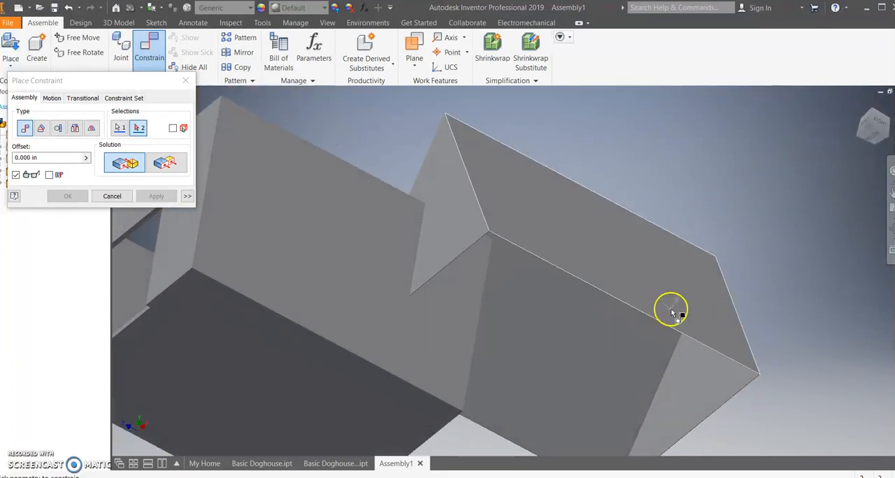
scroll(659, 324, down, 3)
scroll(664, 322, down, 5)
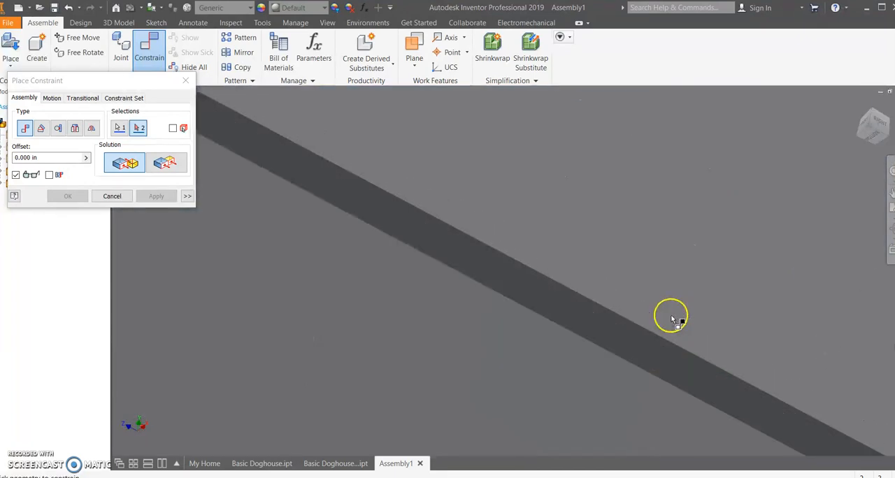
click(620, 345)
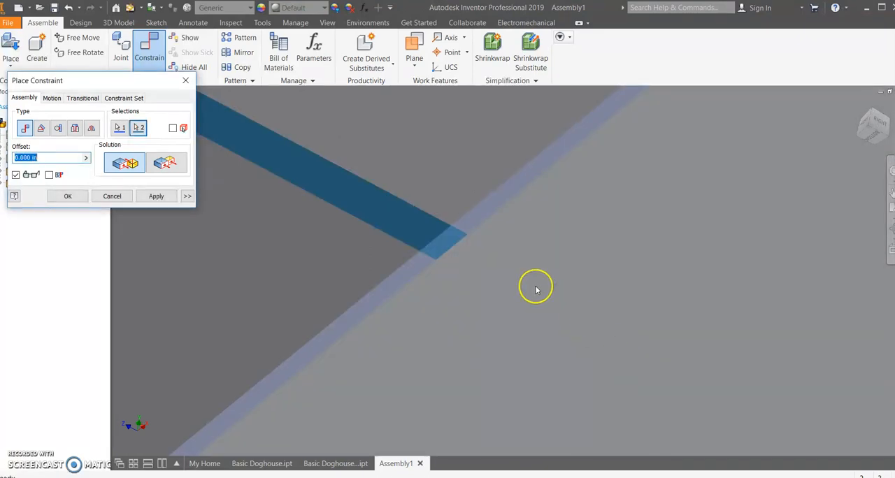
scroll(537, 293, up, 6)
shift+middle_drag(569, 303, 571, 385)
click(73, 199)
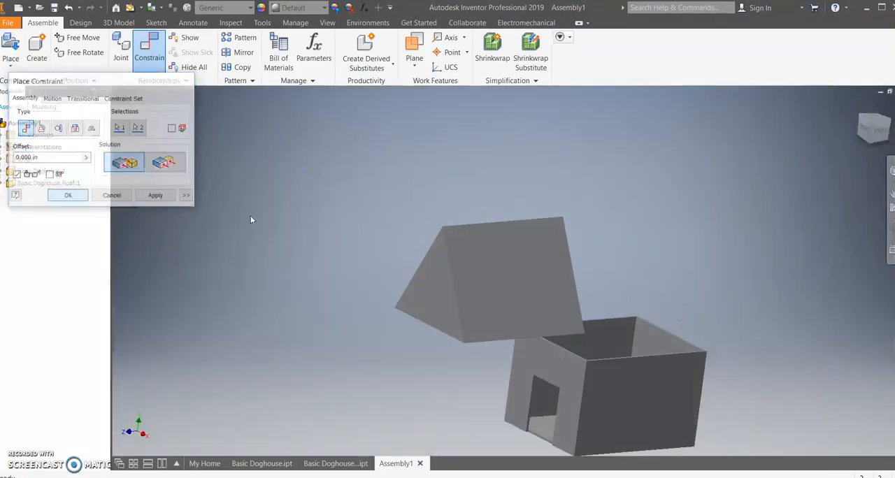
Move the roof over the house and constrain its front gable face flush with the house's front wall at 0.000 in offset.
click(858, 105)
drag(457, 248, 583, 228)
click(149, 49)
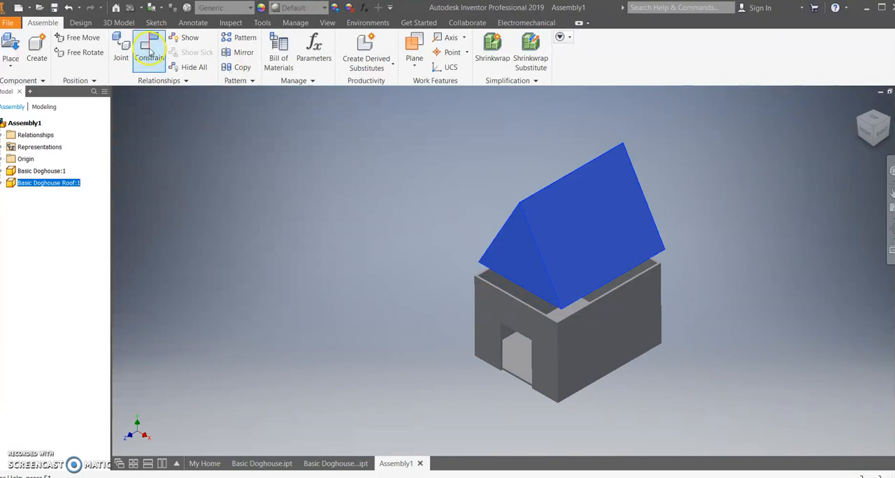
click(165, 162)
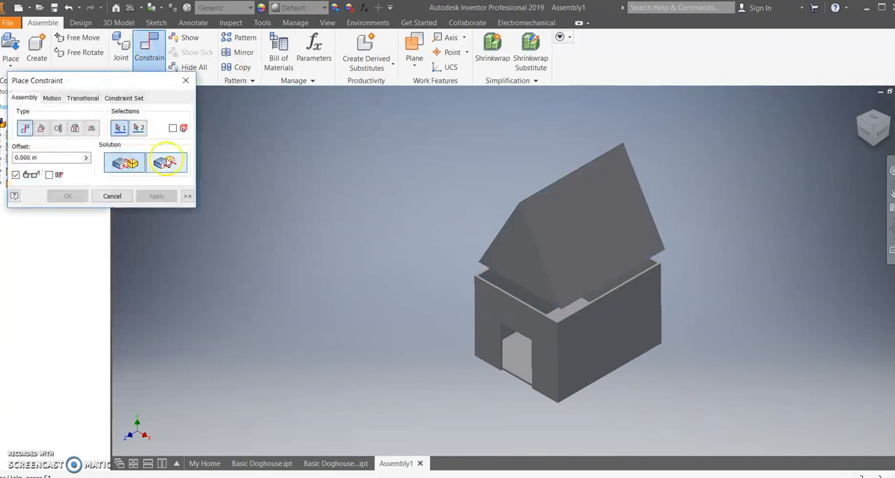
click(512, 259)
click(488, 315)
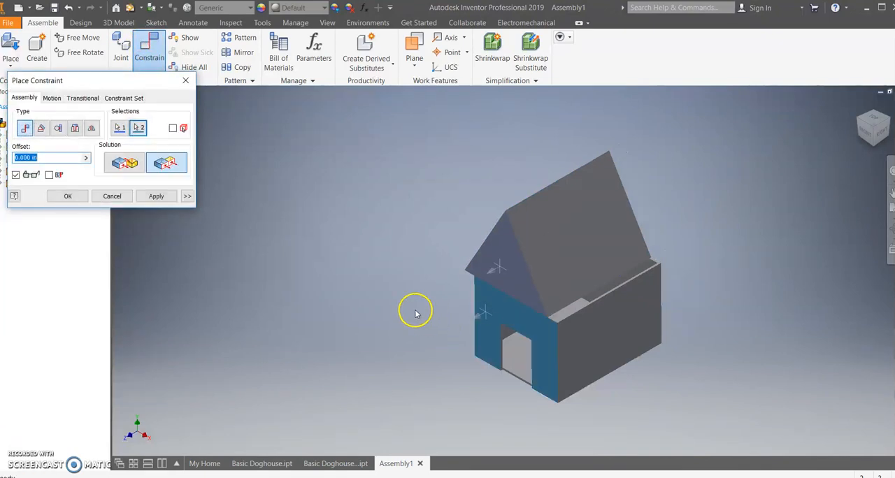
click(67, 197)
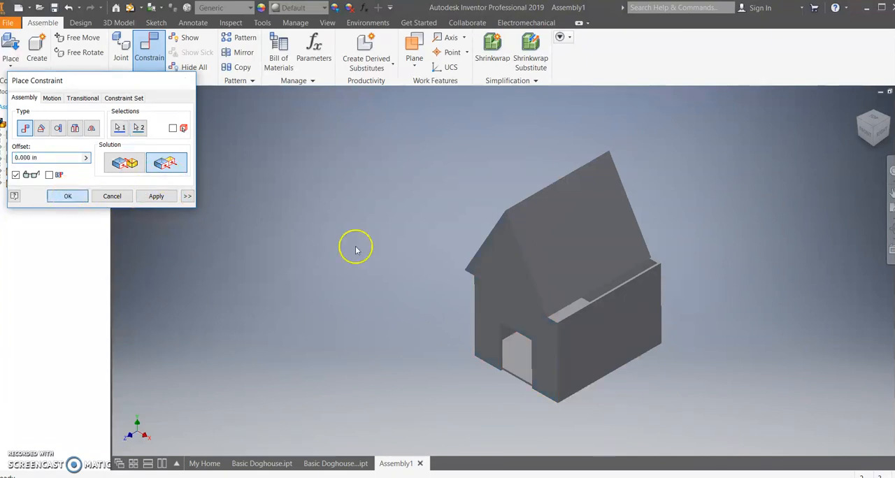
Ground the Basic Doghouse component and slide the roof sideways along the walls to test its remaining movement.
drag(572, 250, 550, 248)
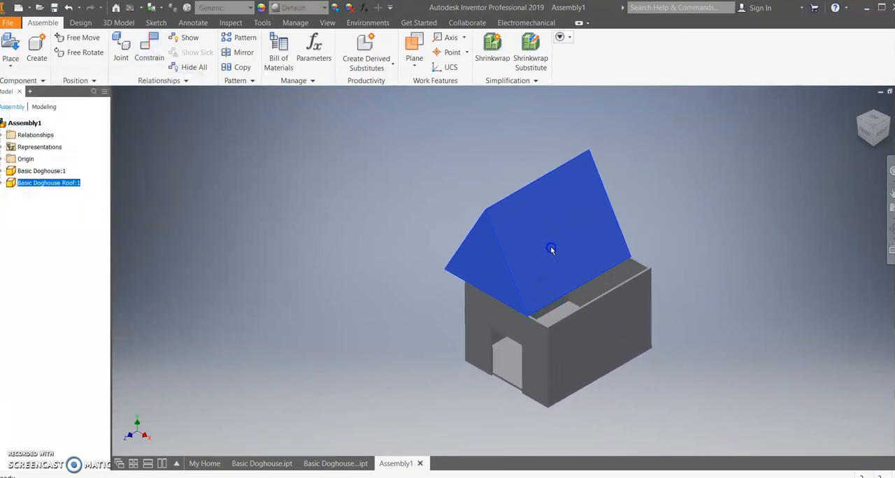
click(581, 350)
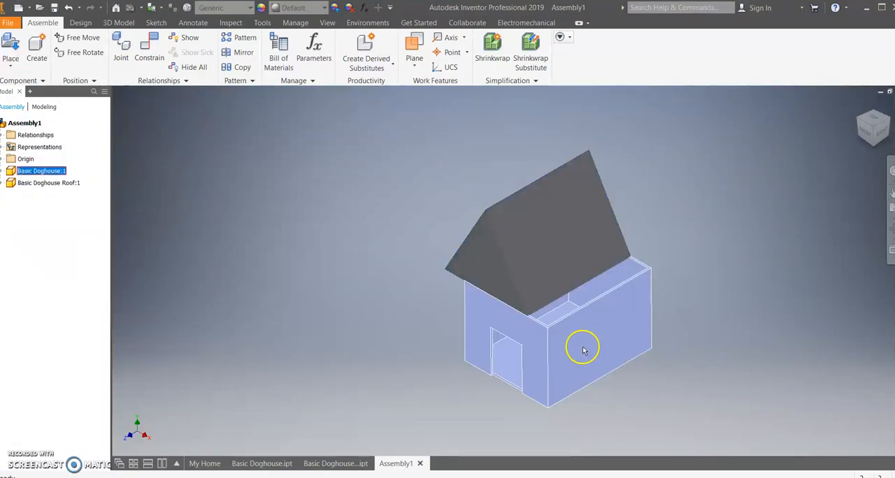
right_click(574, 351)
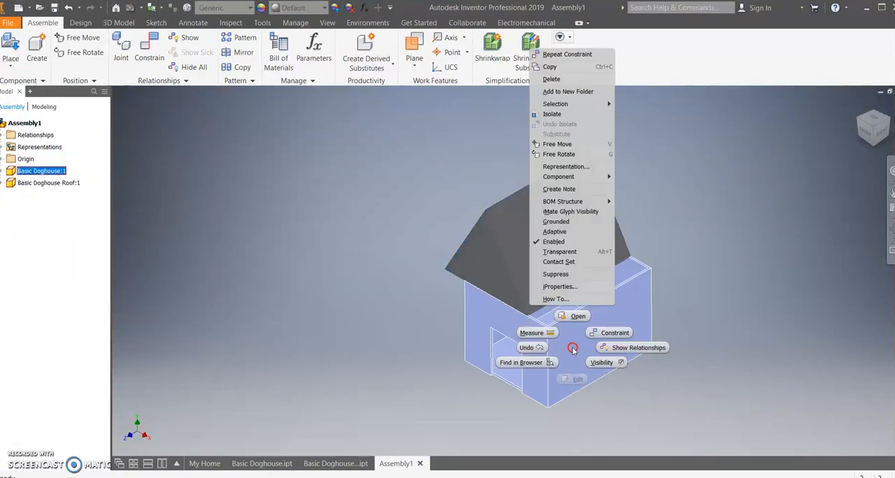
click(559, 233)
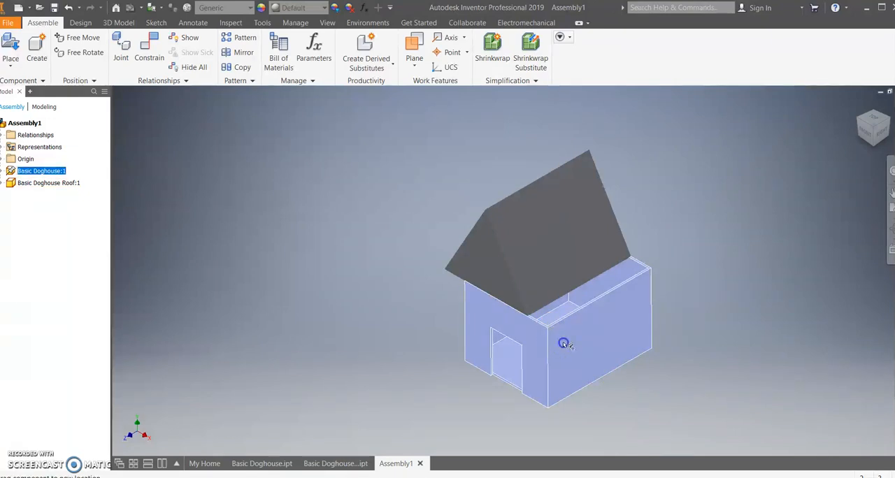
click(548, 238)
drag(548, 239, 518, 228)
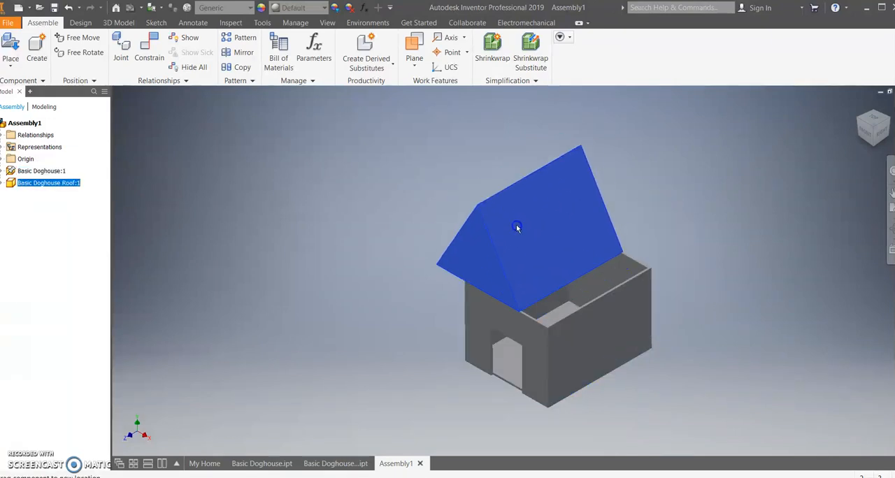
Mate the roof's lower side edge to the outer face of the adjacent house side wall with a 0.000 in offset.
click(158, 51)
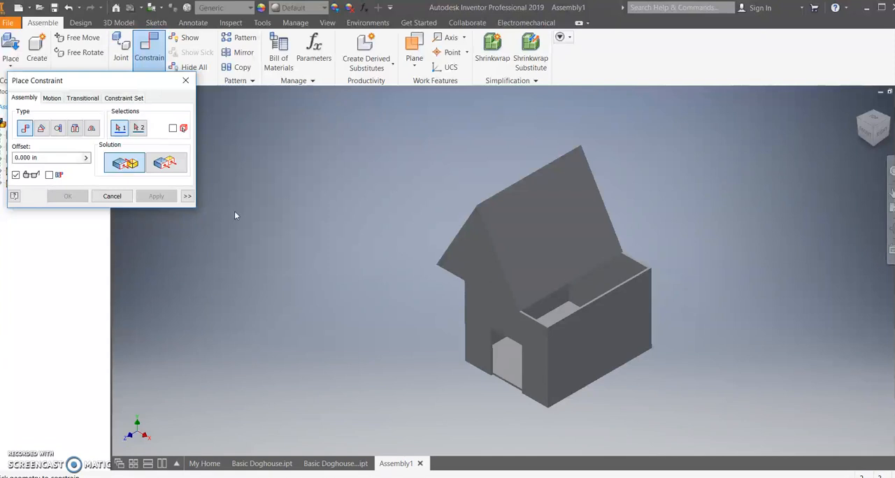
scroll(565, 292, down, 2)
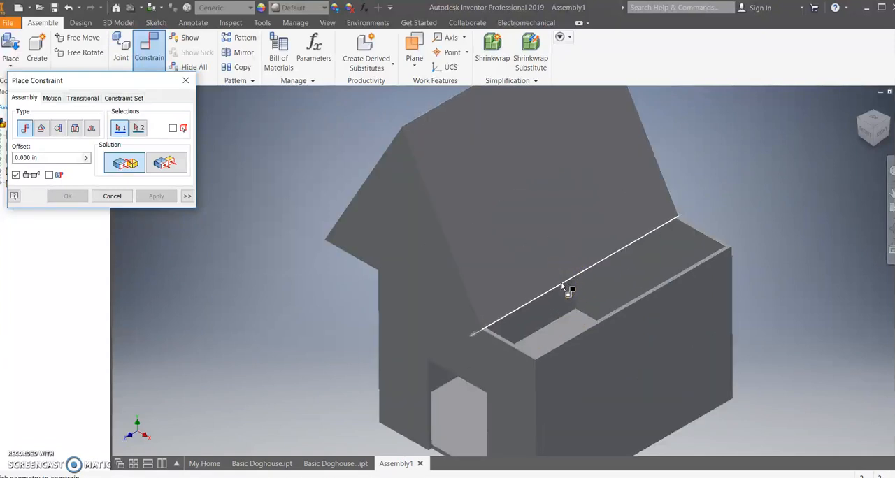
click(563, 285)
click(641, 384)
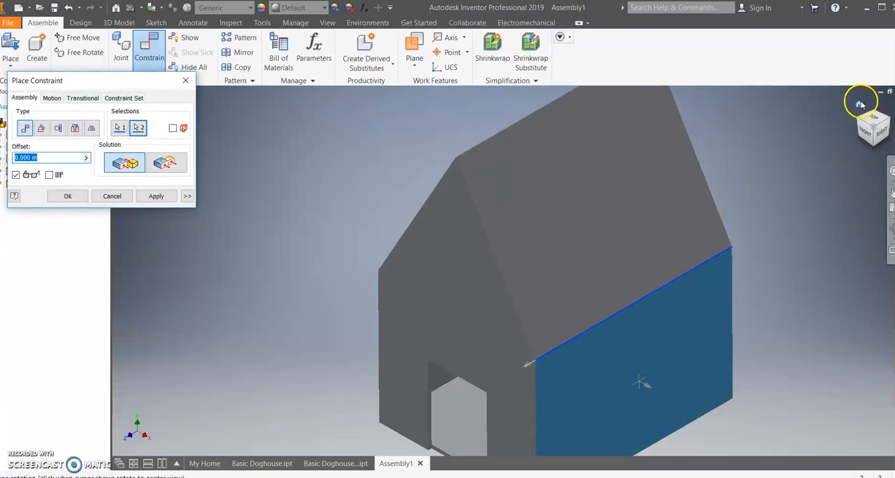
click(860, 105)
shift+middle_drag(567, 324, 493, 293)
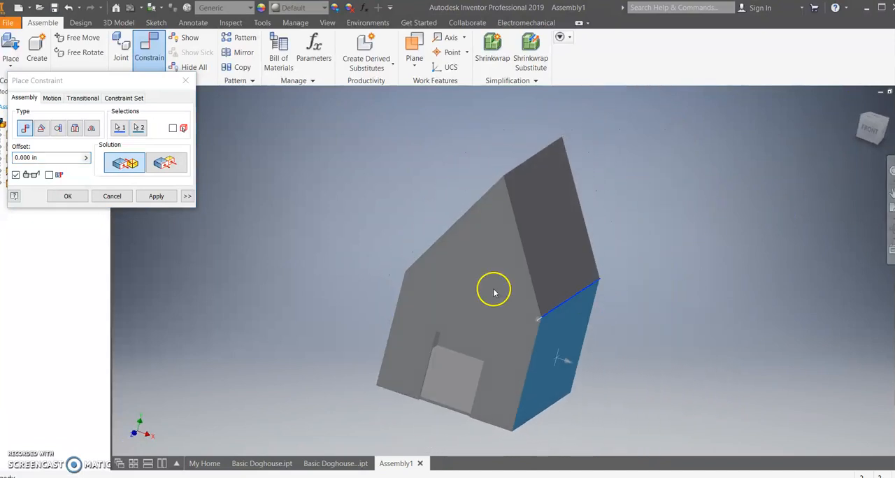
click(68, 196)
click(859, 104)
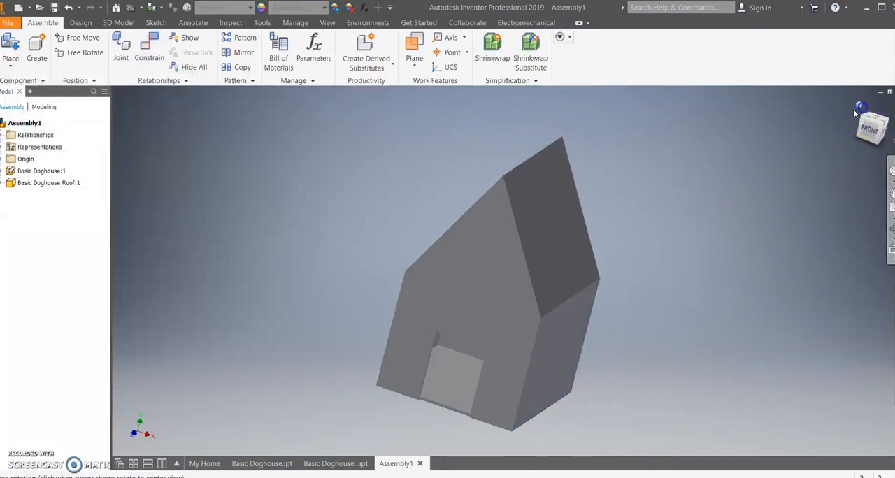
mouse_move(595, 305)
shift+middle_down()
mouse_move(636, 284)
mouse_move(669, 294)
mouse_move(562, 291)
mouse_move(606, 312)
mouse_move(622, 291)
mouse_move(591, 296)
shift+middle_up()
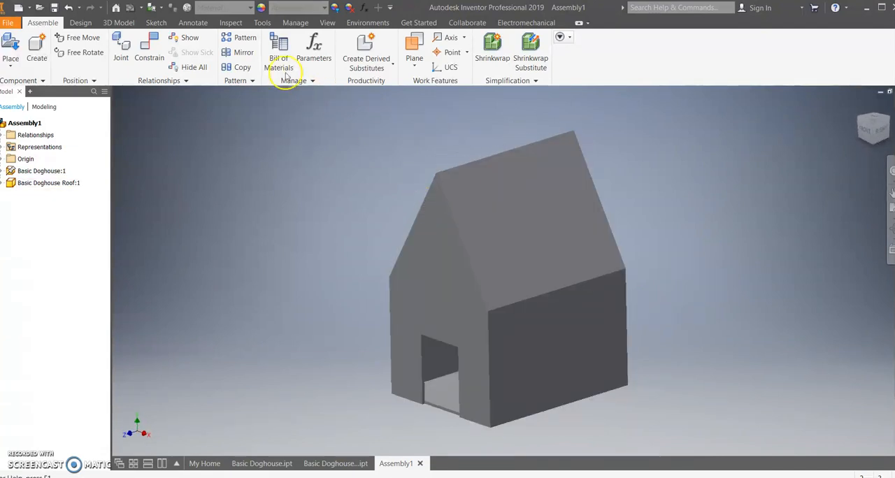
Search the appearance library for Wood and select the Basic Doghouse component as the target.
click(262, 23)
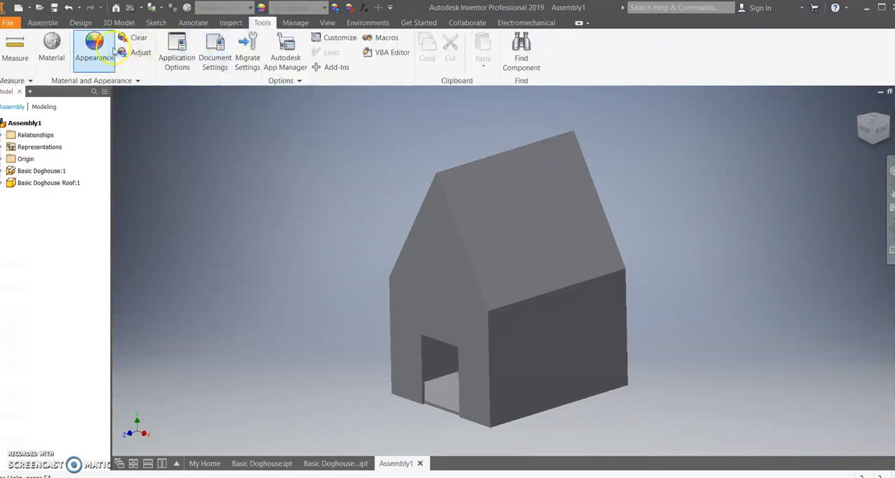
click(186, 104)
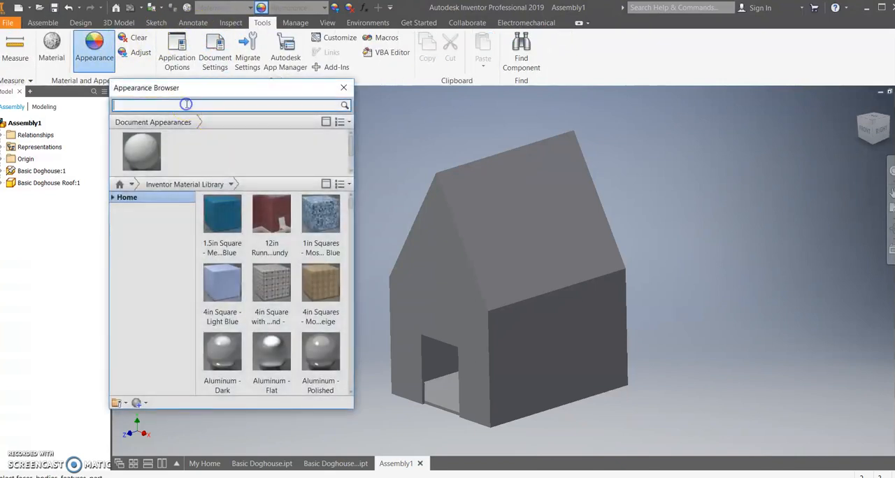
key(Return)
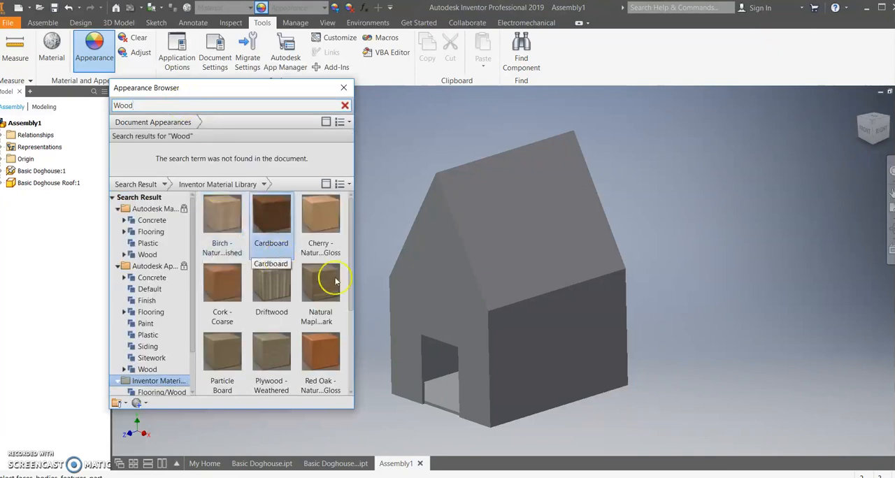
click(426, 374)
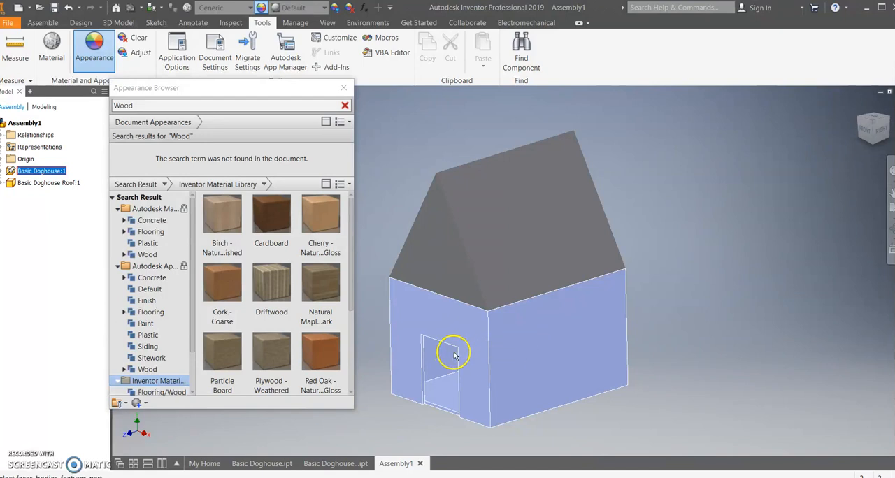
Try wood appearances such as Birch, Cardboard, Driftwood and Plywood - Weathered on the house, ending with White Ash.
click(214, 220)
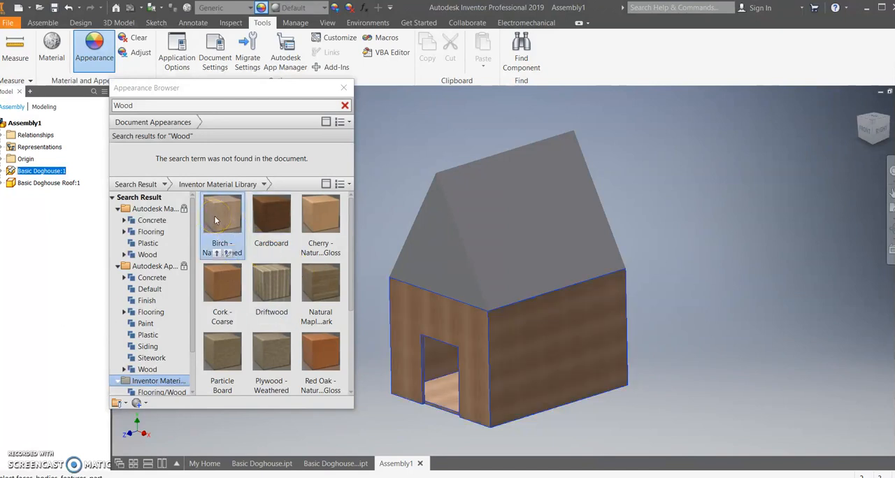
click(274, 212)
click(272, 285)
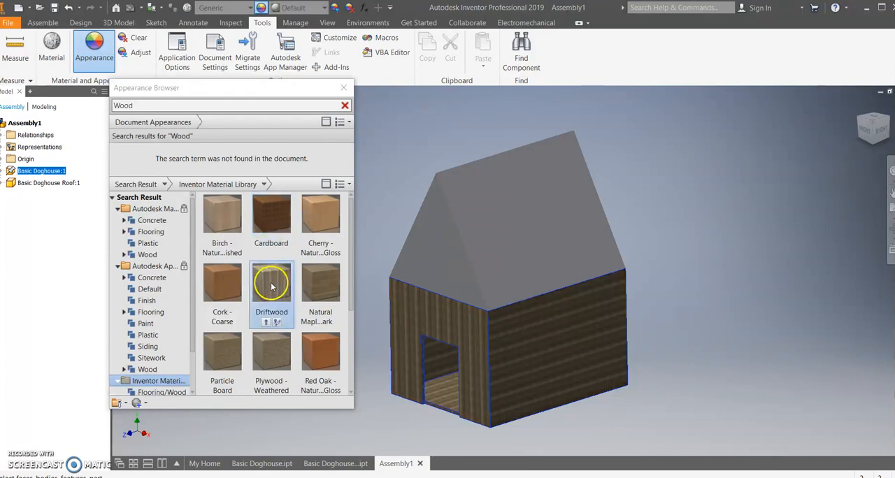
click(278, 341)
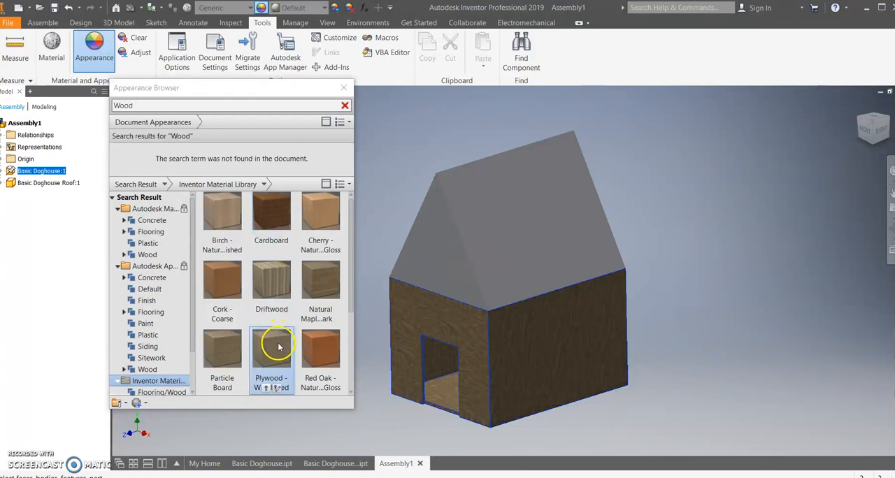
scroll(278, 347, down, 2)
click(280, 345)
click(316, 343)
click(325, 298)
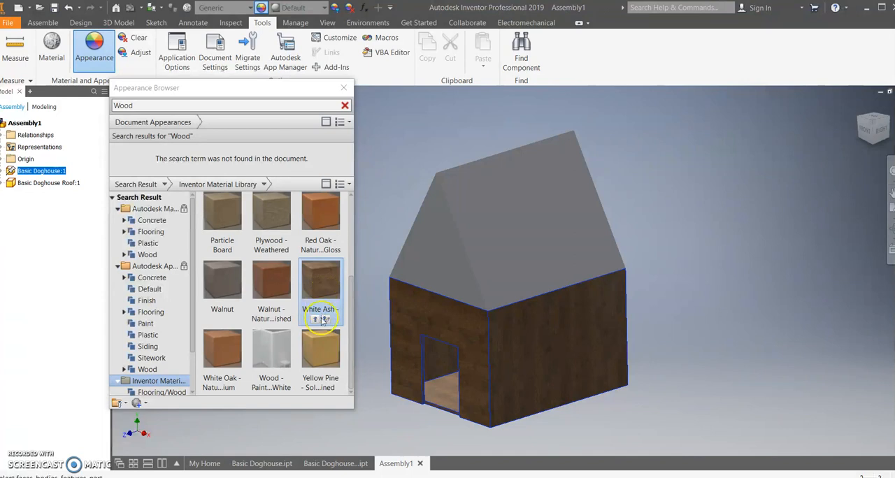
Compare other wood appearances such as Natural Maple on the house and apply Driftwood to the Basic Doghouse component.
scroll(322, 319, up, 2)
click(319, 321)
click(334, 256)
click(323, 280)
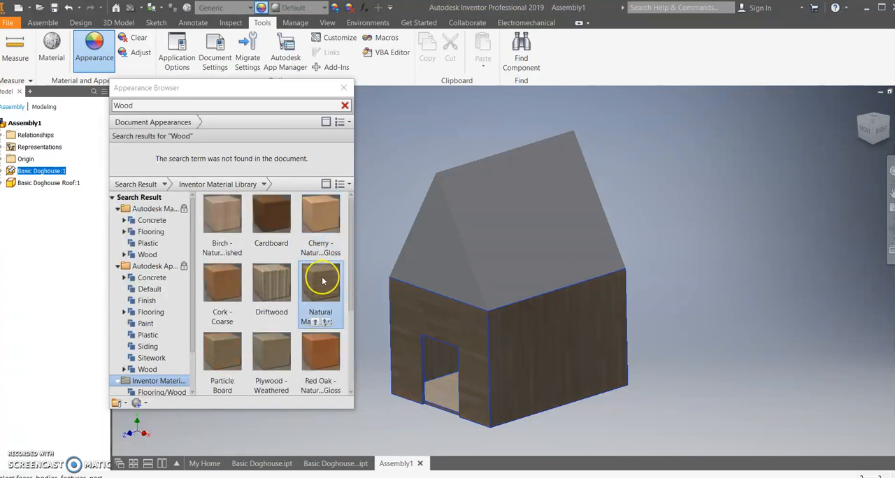
click(267, 284)
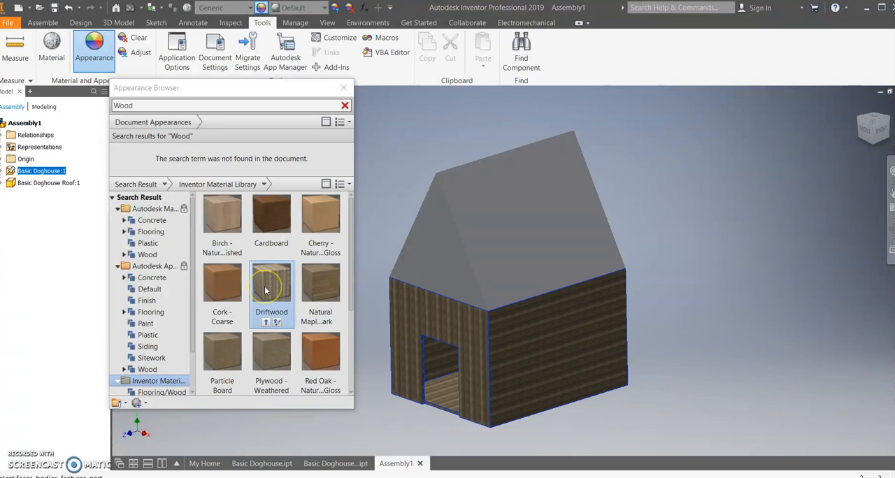
drag(268, 329, 517, 378)
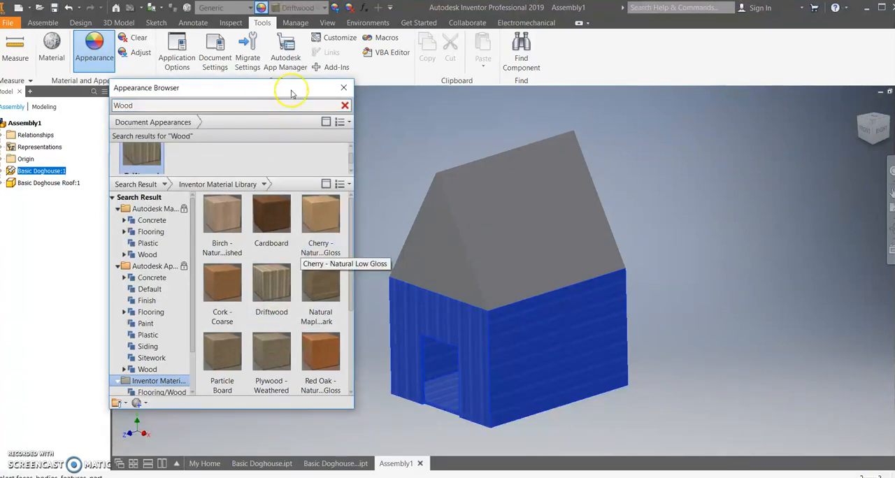
click(344, 87)
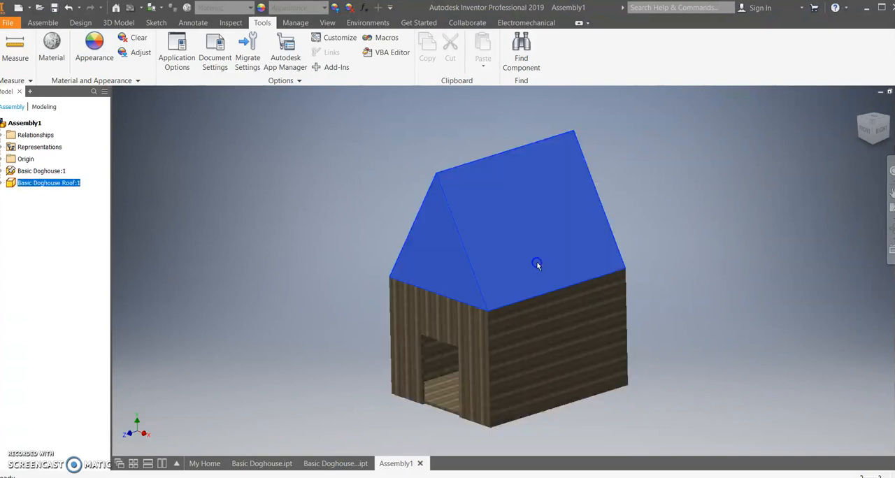
Search the appearance library for metal and apply a dark Machined finish to the Basic Doghouse Roof component.
click(483, 253)
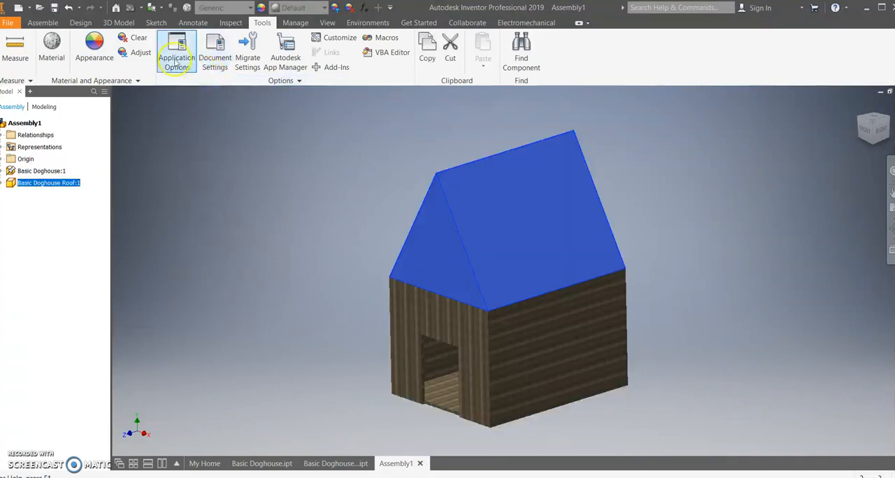
click(93, 46)
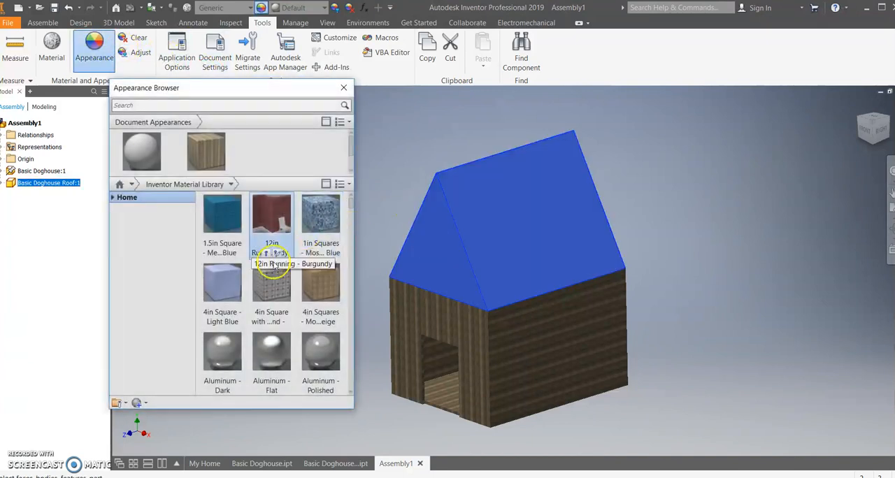
click(197, 105)
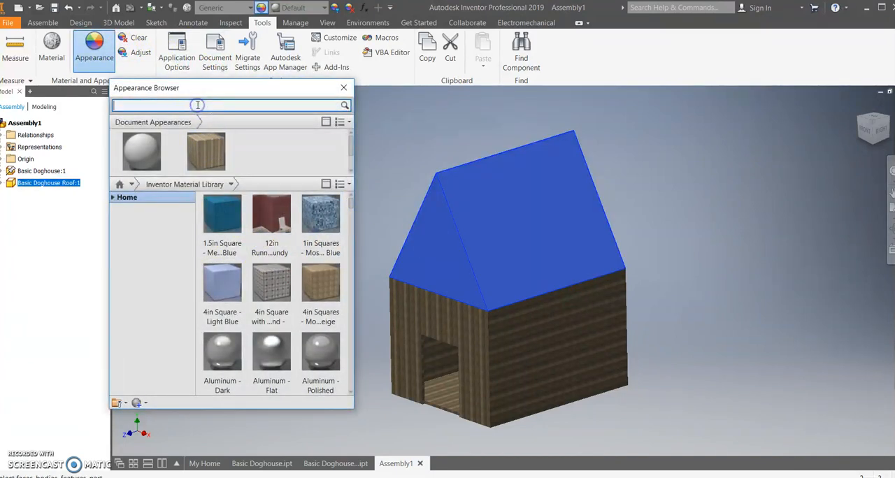
text(metal)
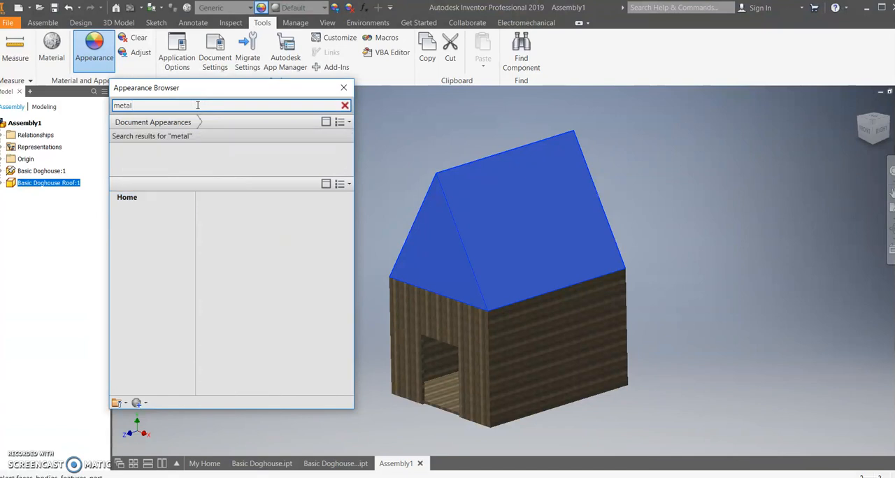
scroll(269, 294, down, 5)
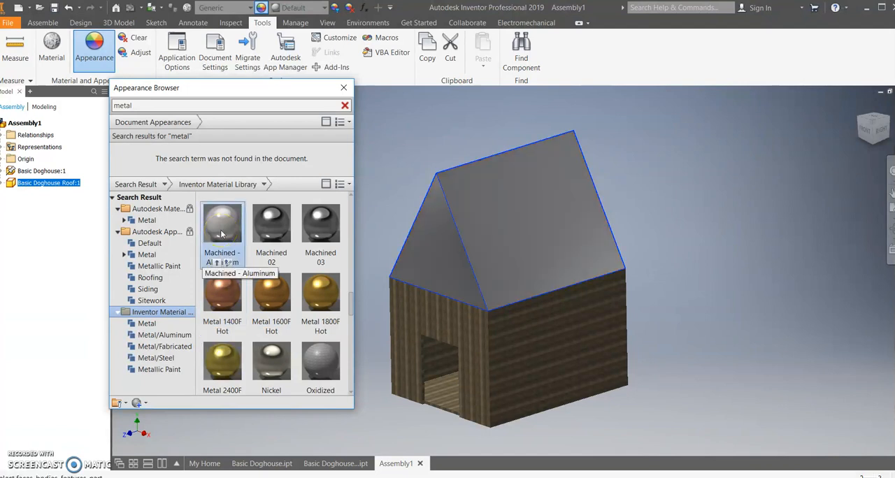
click(270, 225)
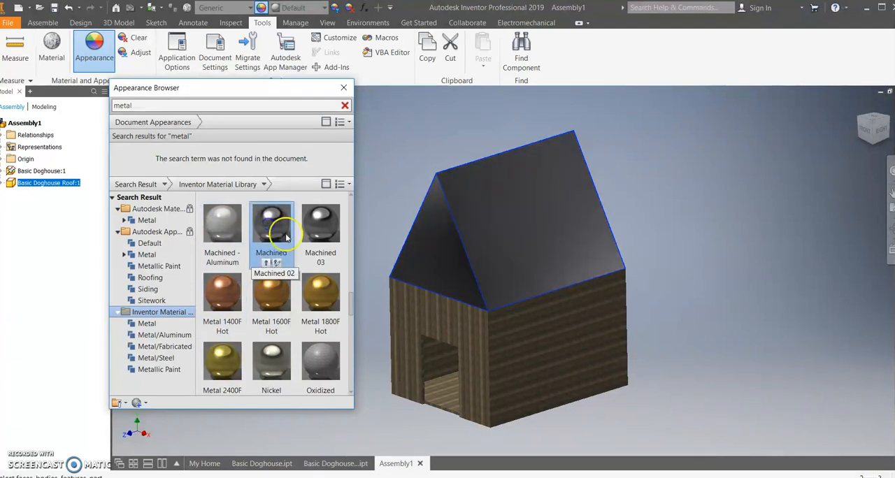
click(299, 342)
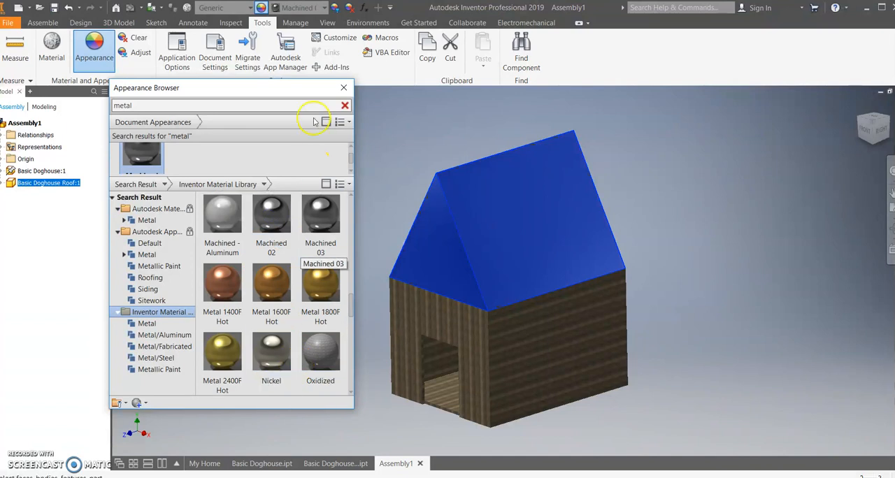
click(344, 88)
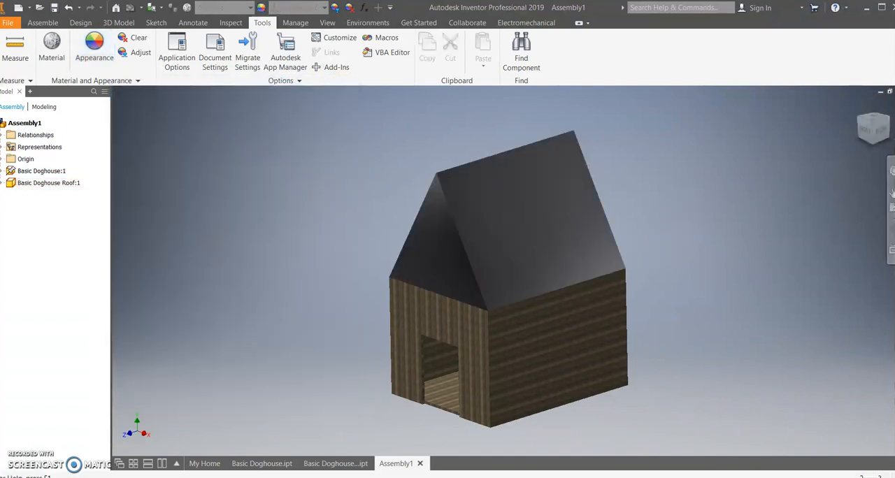
Open the Basic Doghouse part from the assembly and start a new sketch on its front wall face.
click(873, 120)
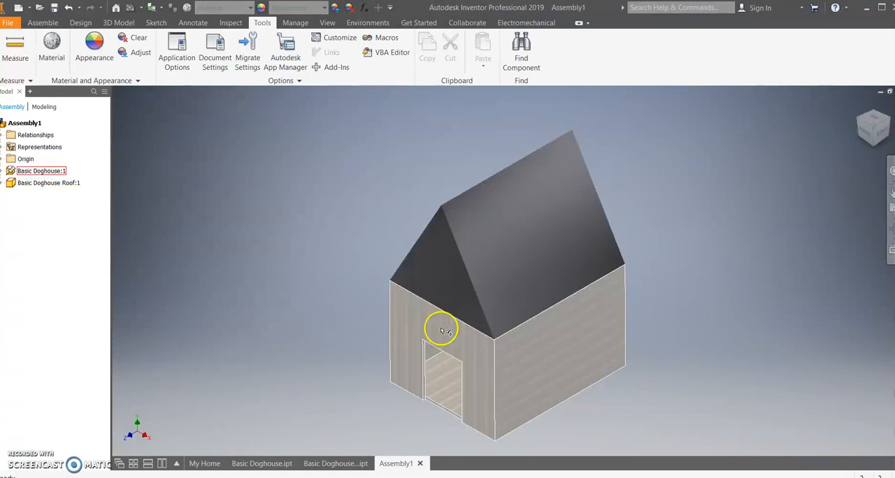
click(442, 330)
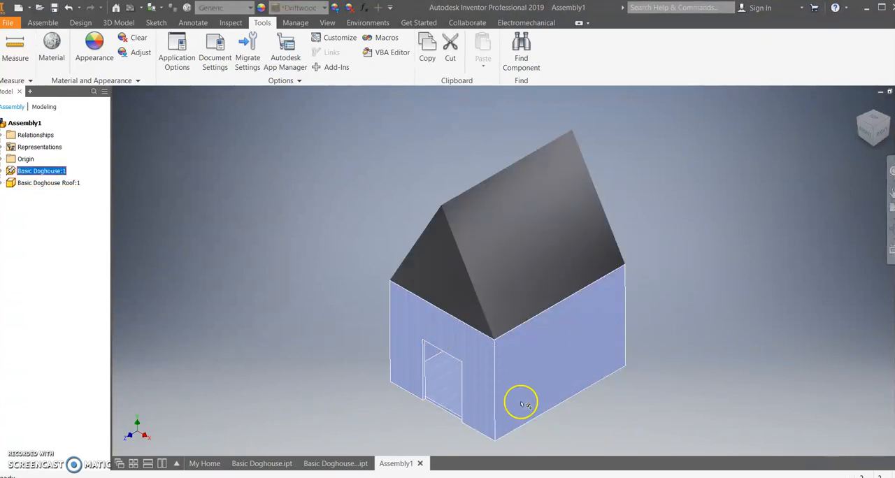
right_click(455, 344)
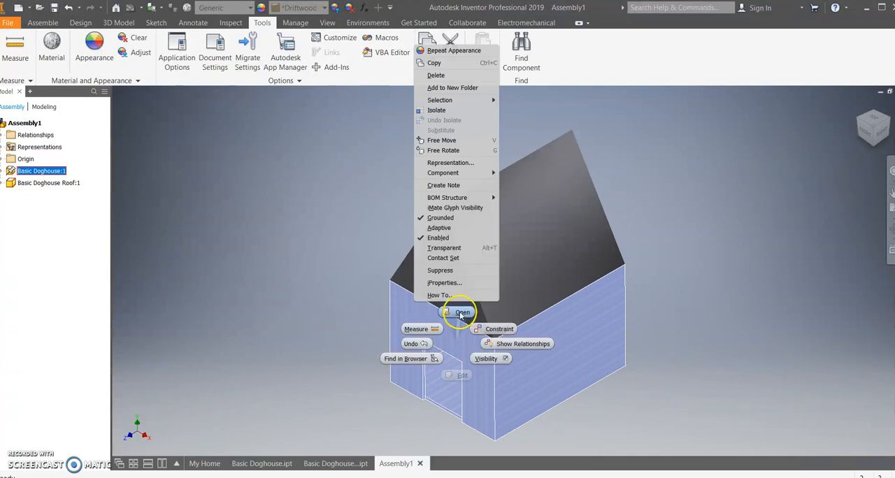
click(460, 314)
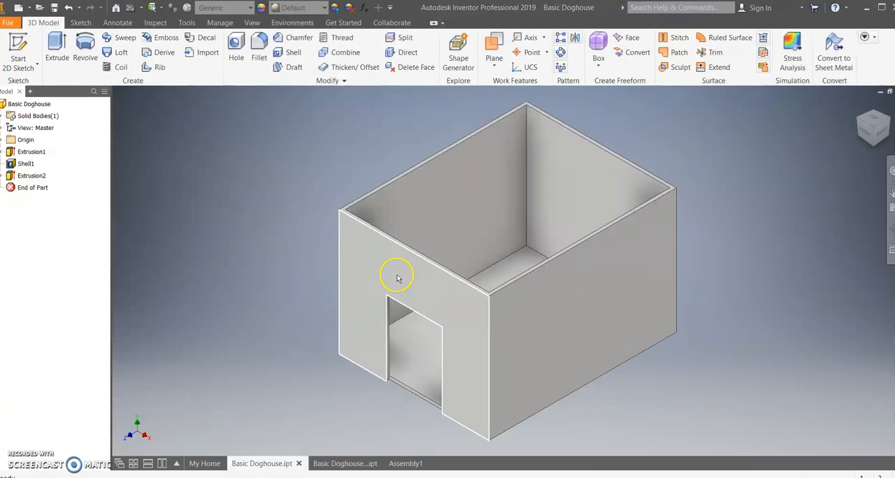
click(397, 278)
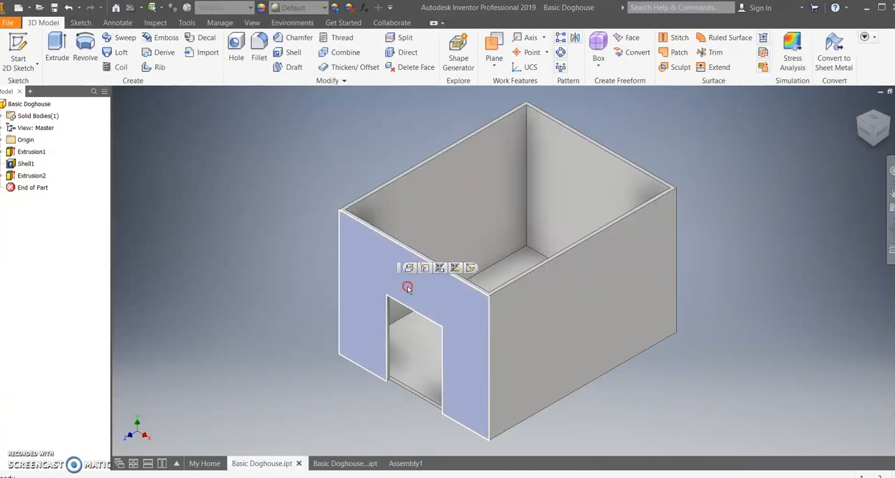
right_click(409, 288)
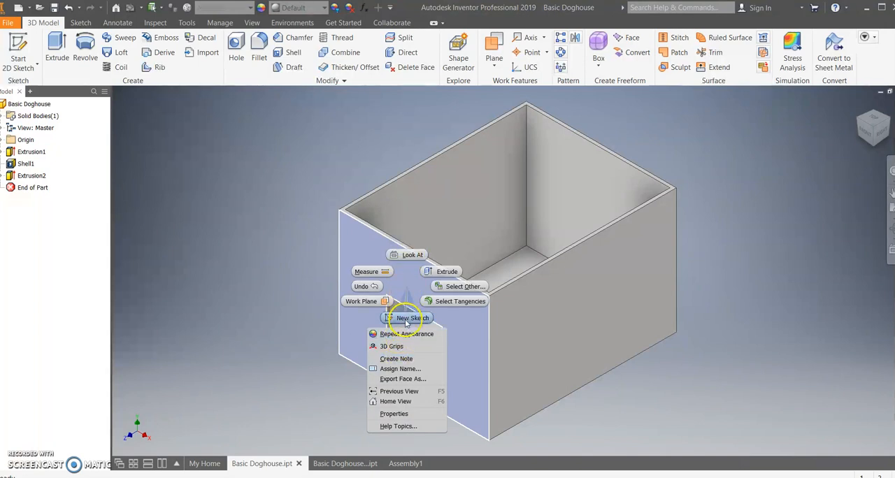
click(409, 318)
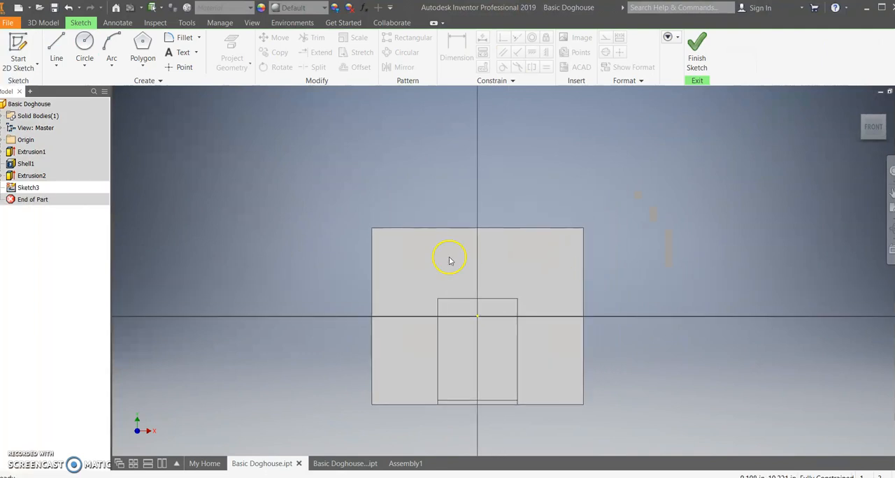
Add the sketch text TUCKER above the doorway in bold Tahoma at a 4 in height, inside a wide text box.
click(179, 54)
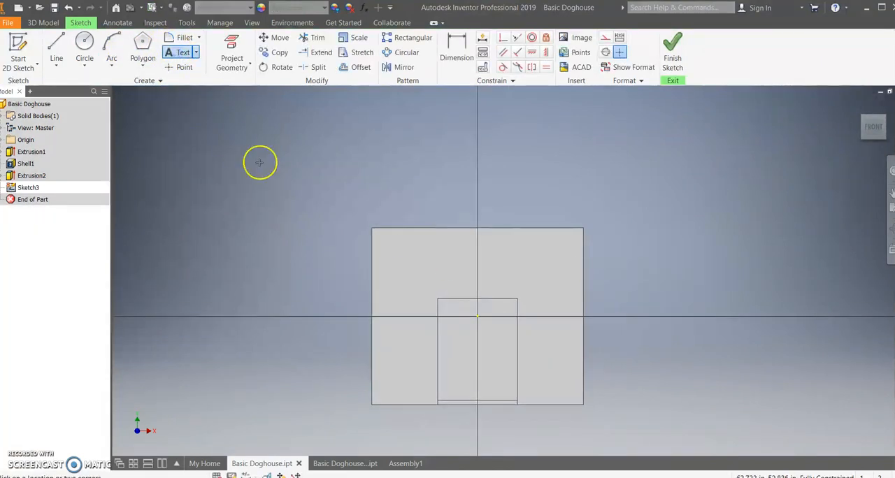
drag(391, 232, 573, 287)
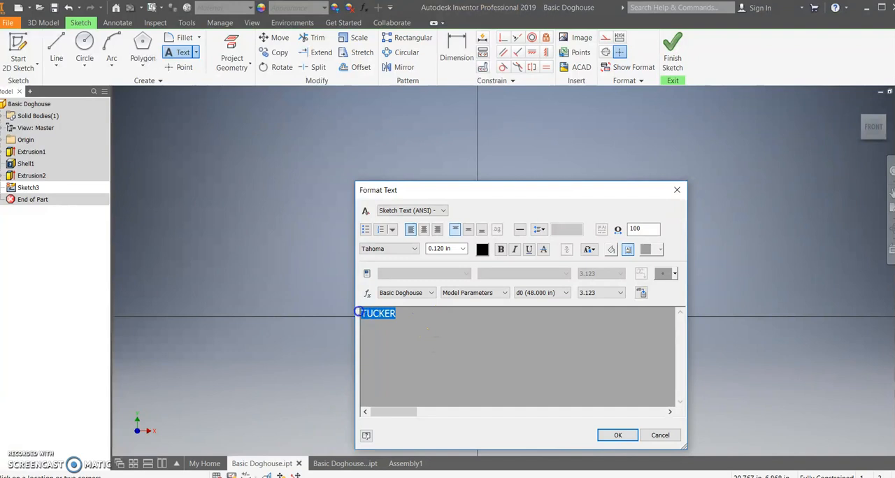
click(462, 249)
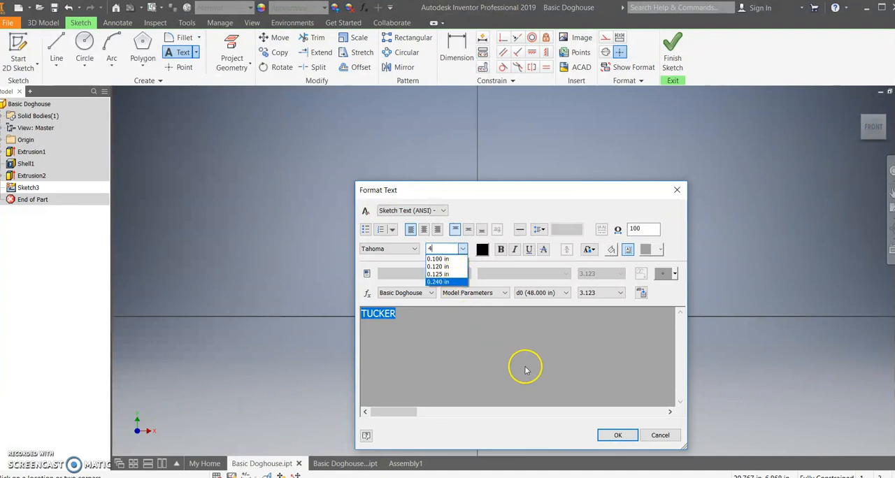
key(Return)
click(501, 250)
click(618, 435)
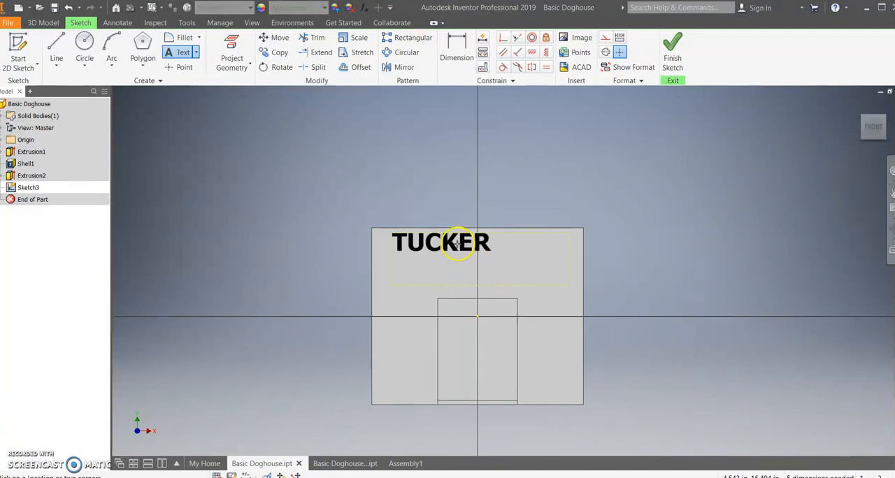
key(Escape)
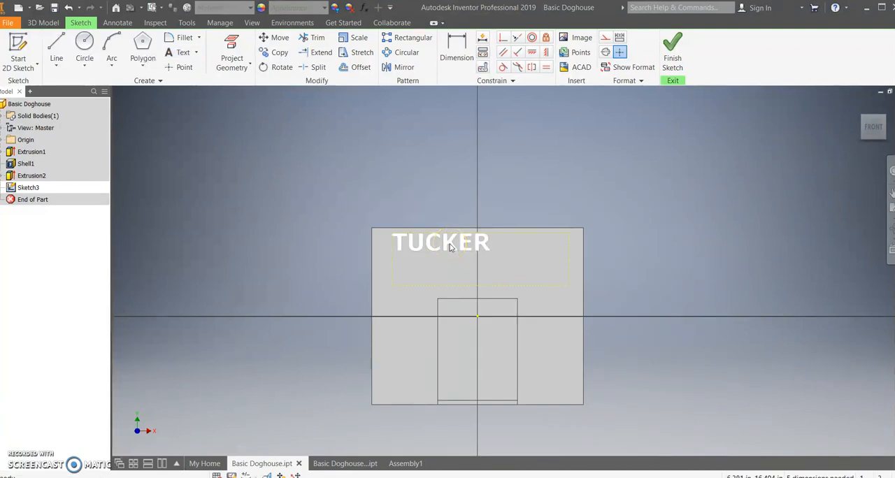
Align the TUCKER text to the horizontal center and vertical middle of its text box and finish the sketch.
double_click(449, 245)
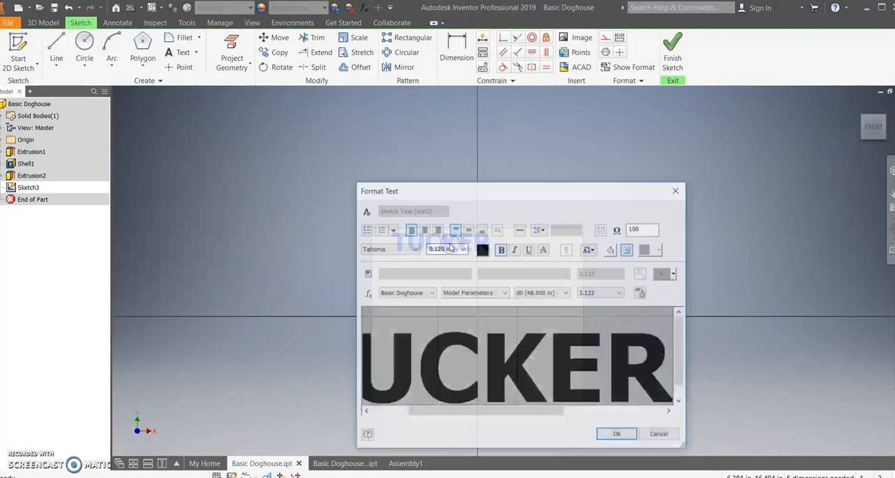
key(ctrl+a)
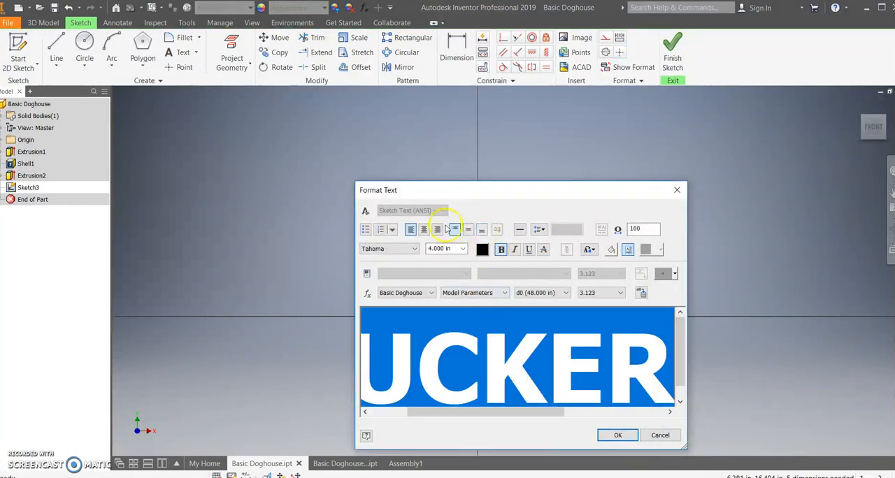
click(424, 229)
click(468, 230)
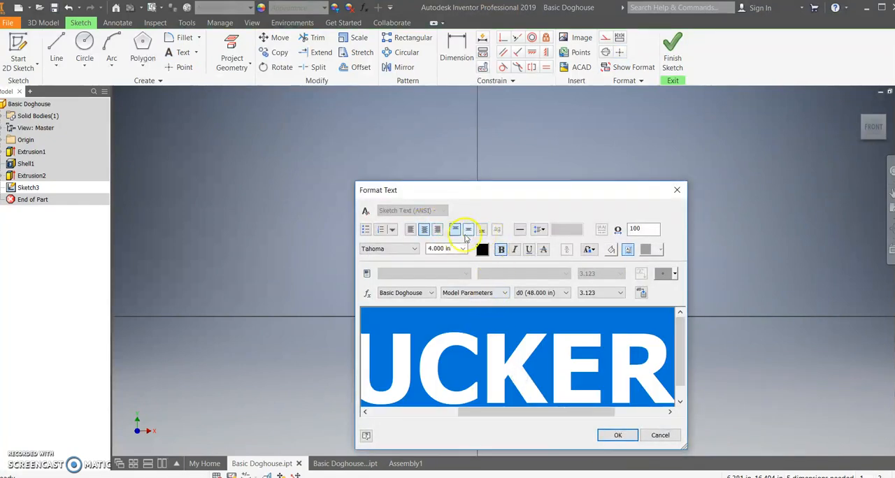
click(618, 434)
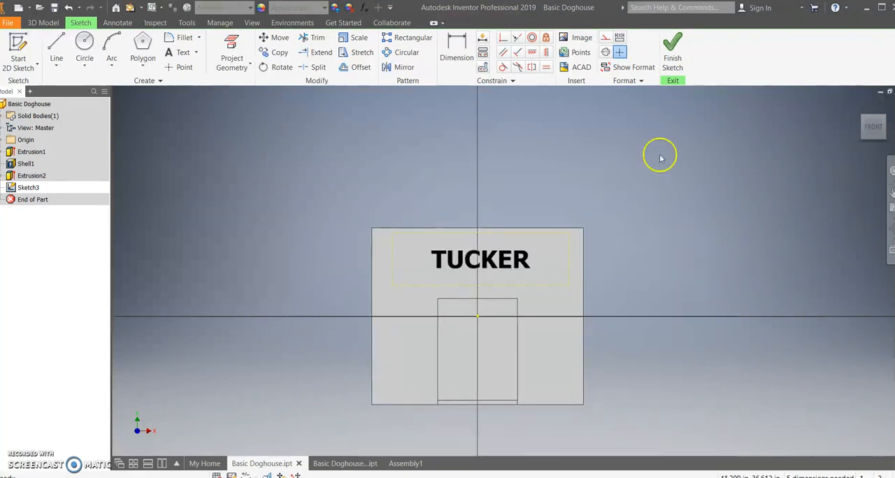
click(672, 45)
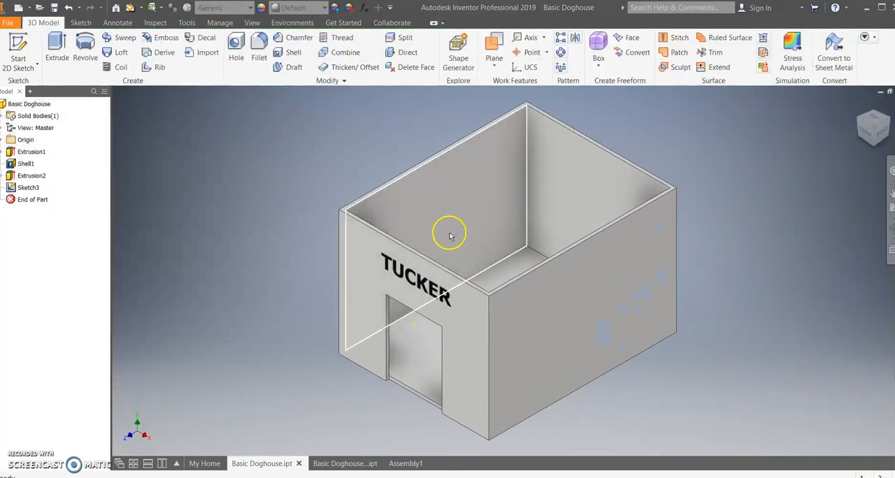
Extrude the TUCKER text as a cut 1 in deep into the front wall.
click(57, 49)
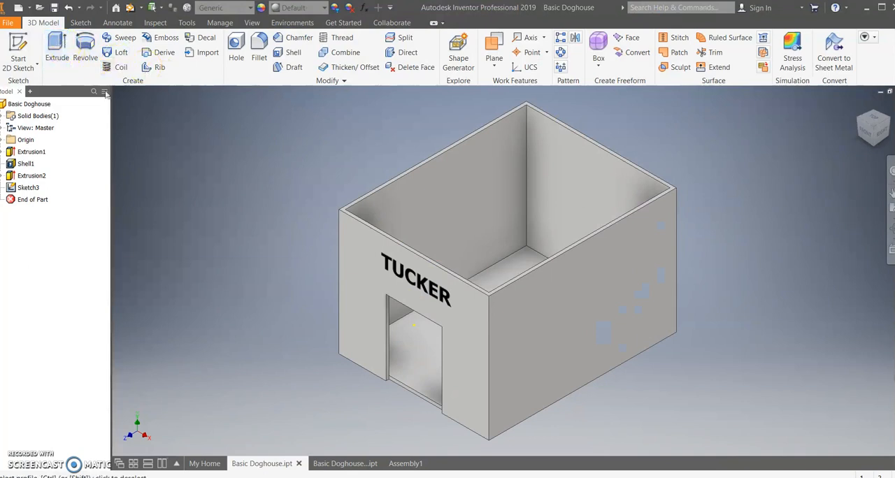
click(411, 283)
click(196, 158)
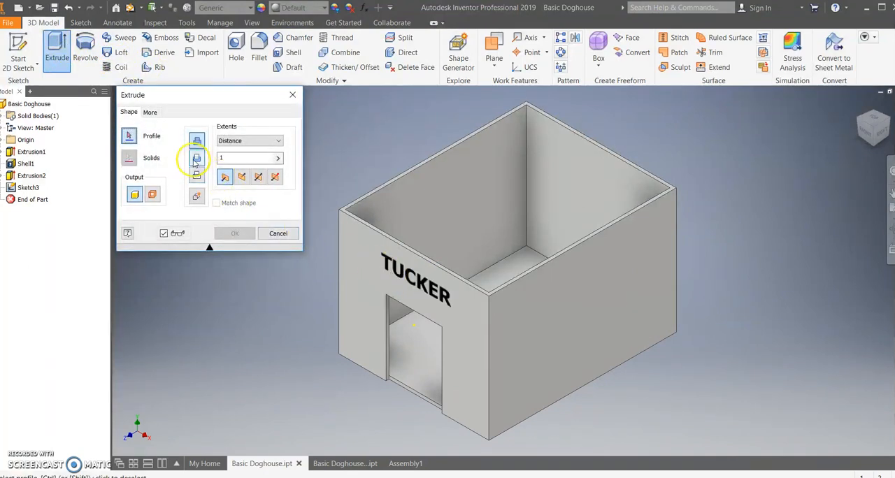
click(408, 280)
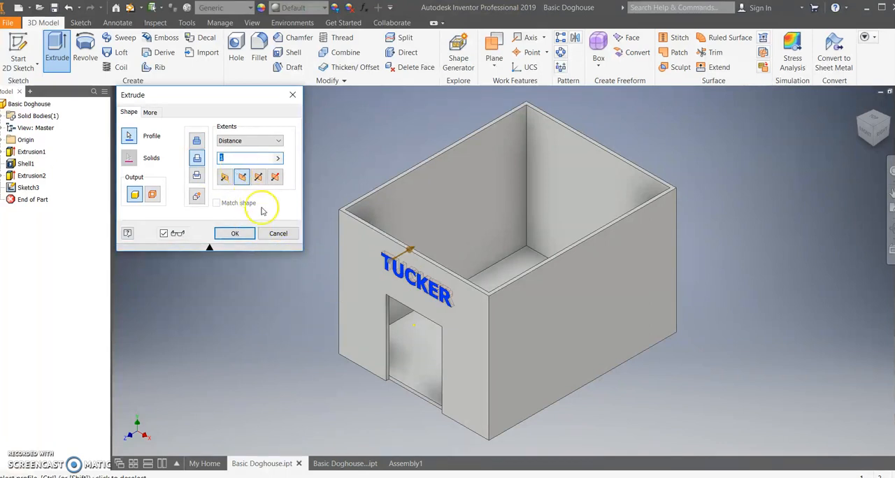
click(235, 233)
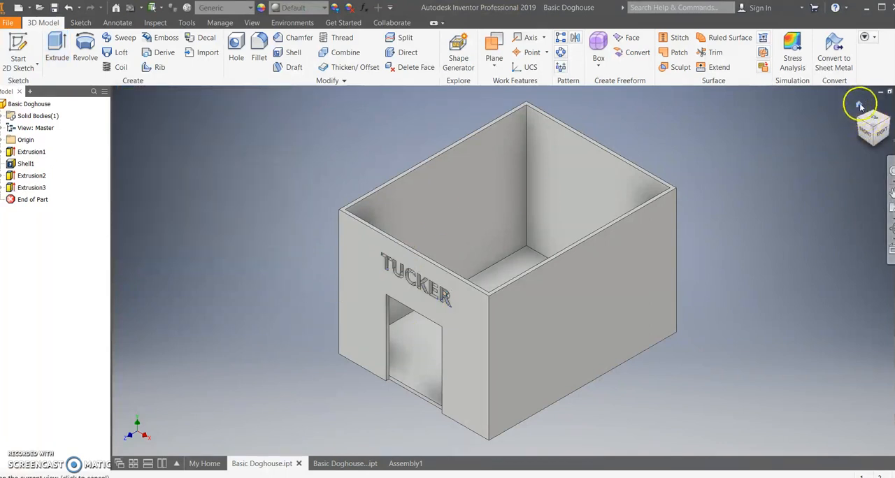
Inspect the engraved name from the front of the part and return to the Assembly1 document.
drag(592, 277, 615, 270)
key(Escape)
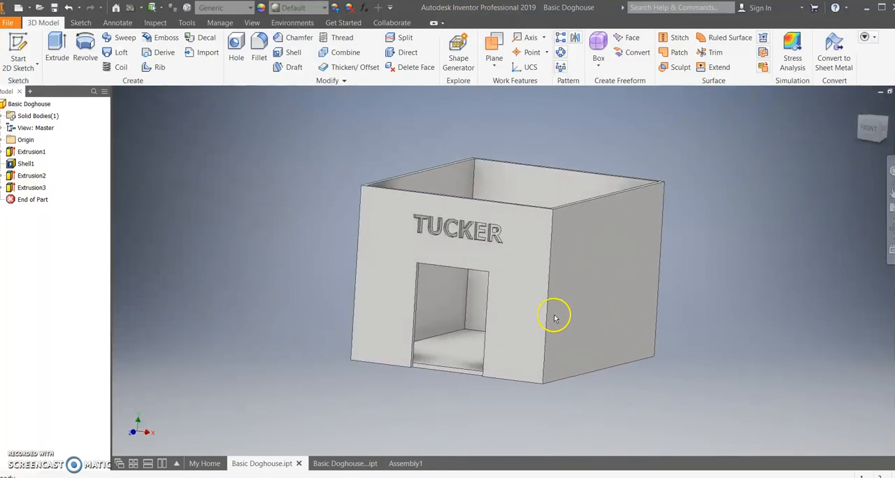
click(402, 463)
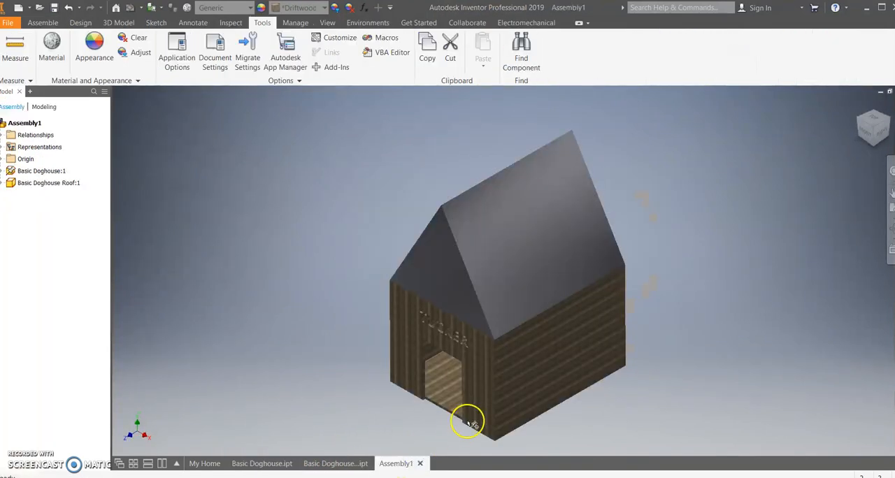
Save the assembly as Basic Doghouse in the Documents folder, together with the changes to its dependent part file.
drag(546, 328, 564, 331)
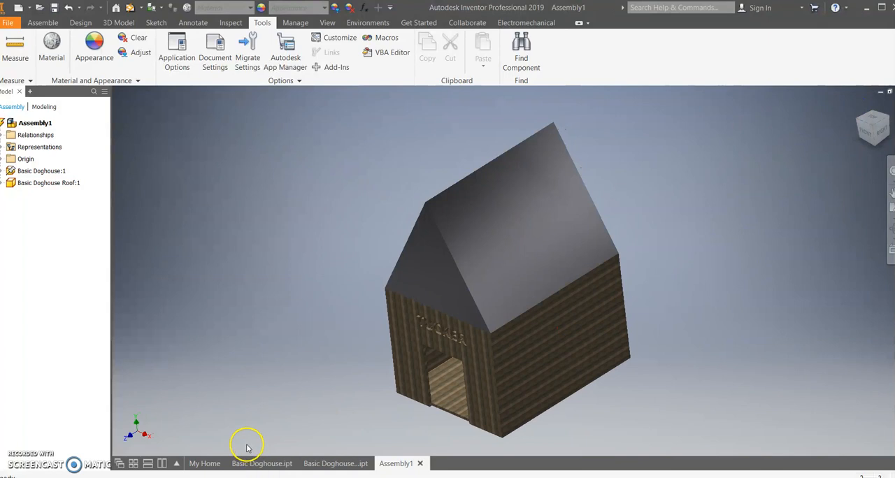
key(ctrl+s)
text(D)
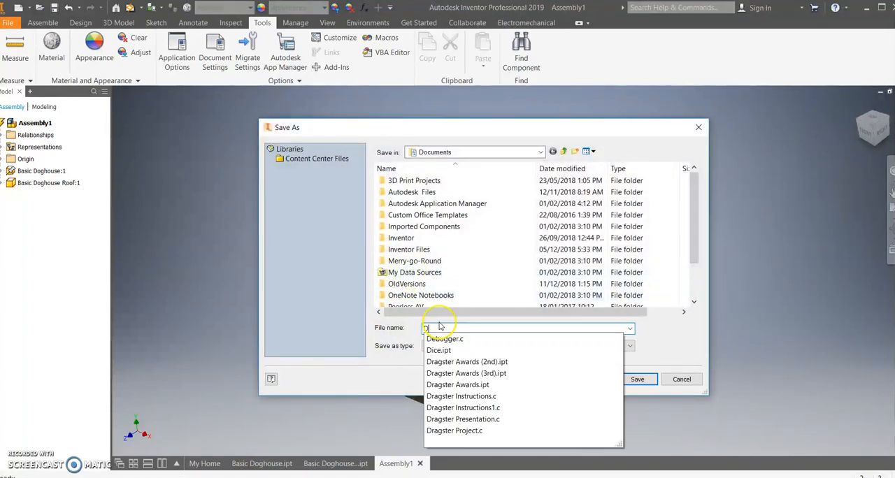
key(BackSpace)
text(Basic)
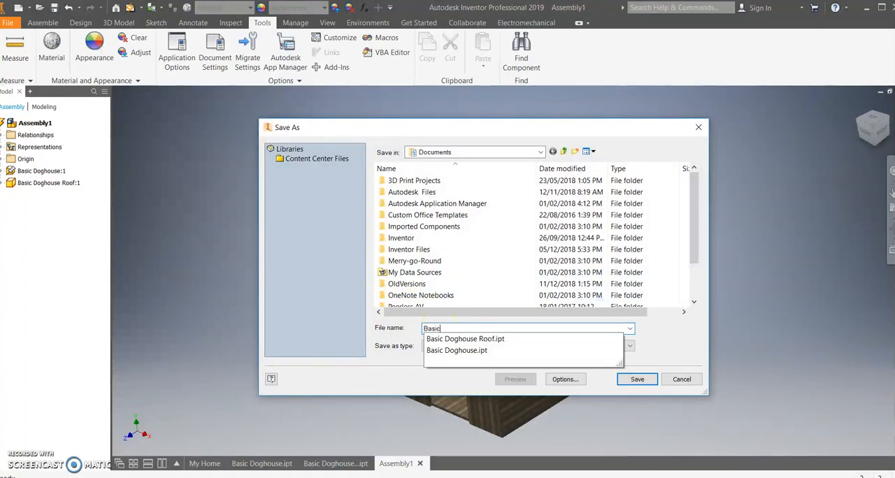
text( Doghouse)
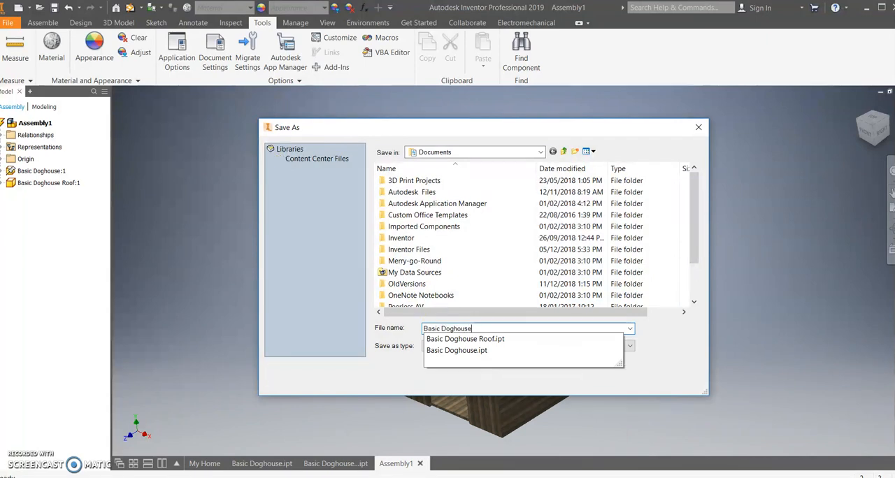
click(637, 379)
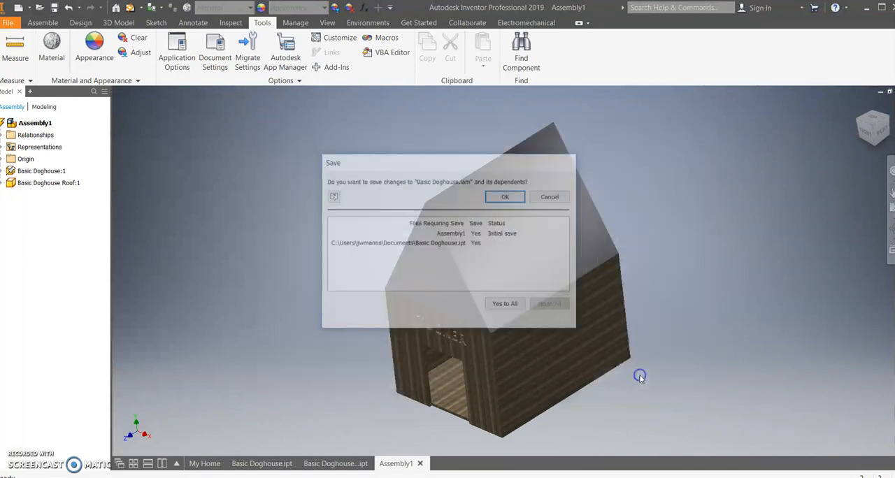
click(512, 196)
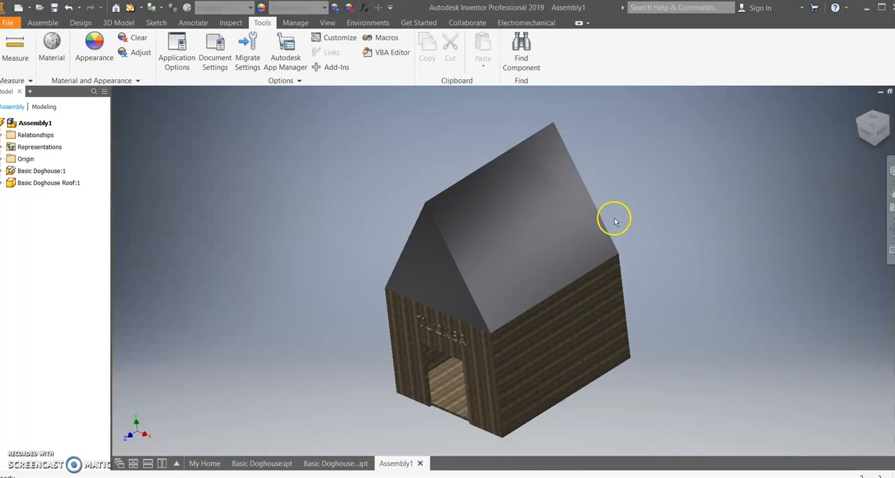